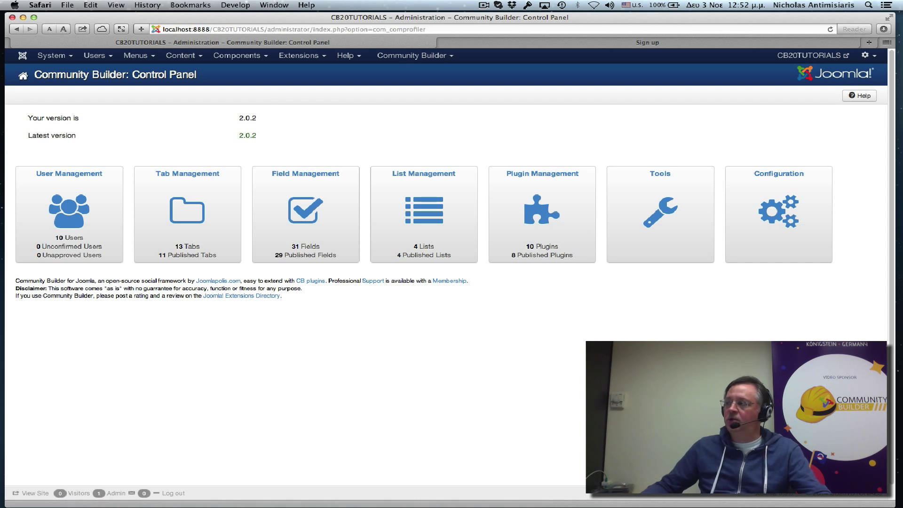
# - Open Field Management and scroll the list down to the acceptedterms Terms and Conditions row
pyautogui.press('super+Tab')
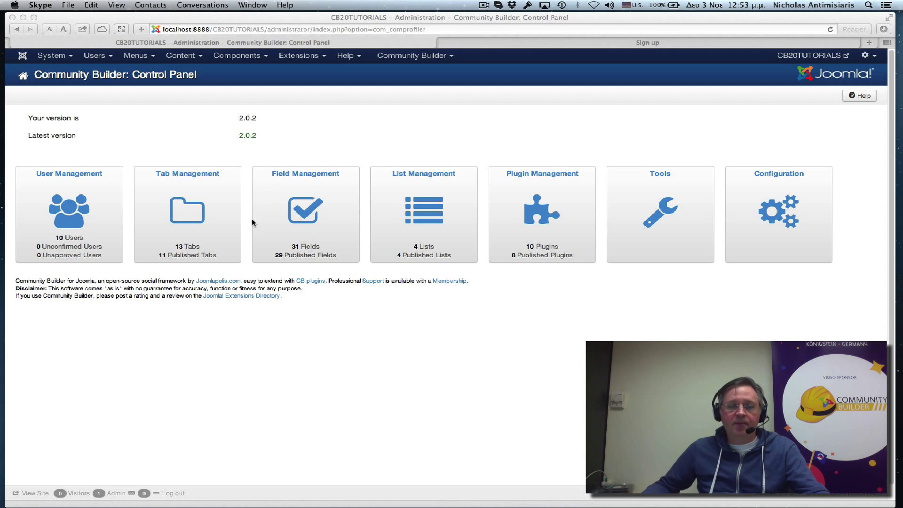
pyautogui.click(311, 217)
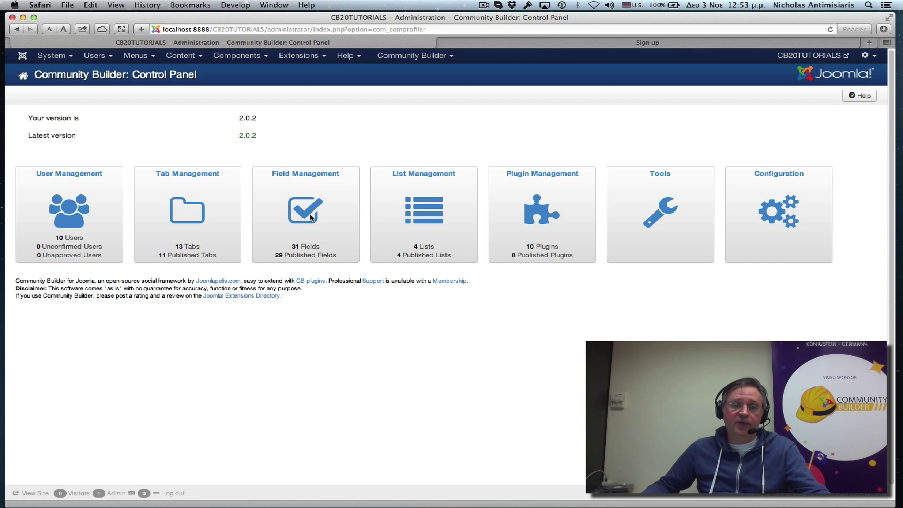
pyautogui.click(310, 217)
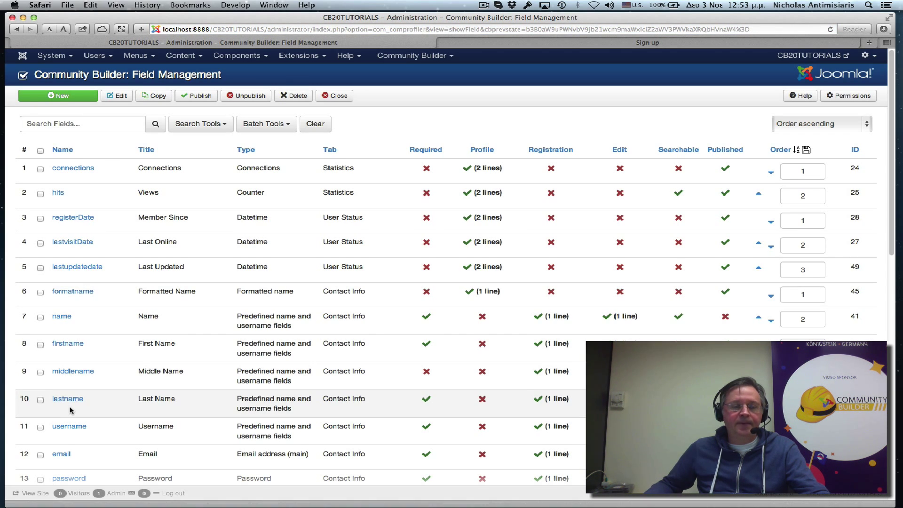
pyautogui.scroll(-3, 70, 409)
pyautogui.scroll(-3, 69, 410)
pyautogui.scroll(-8, 70, 410)
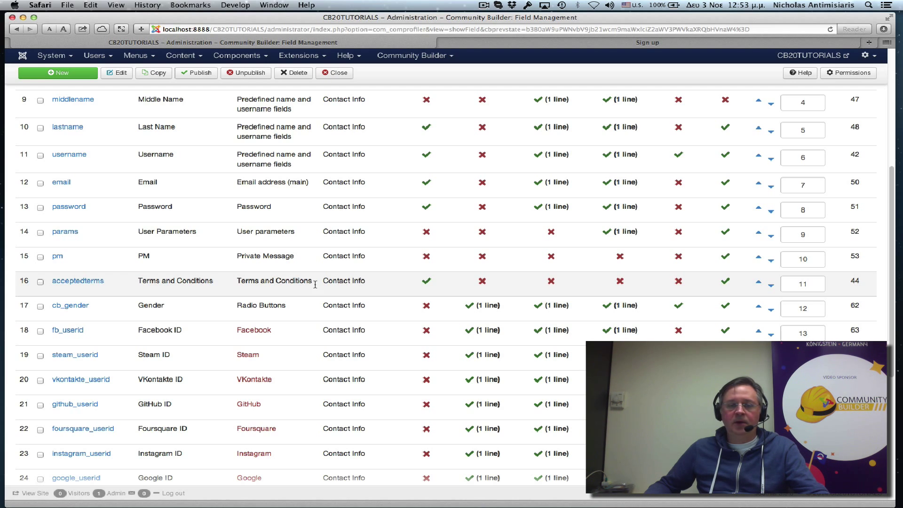
# - Set the acceptedterms field's Show on Registration to 'Yes, 1 Line with Title'
pyautogui.click(68, 283)
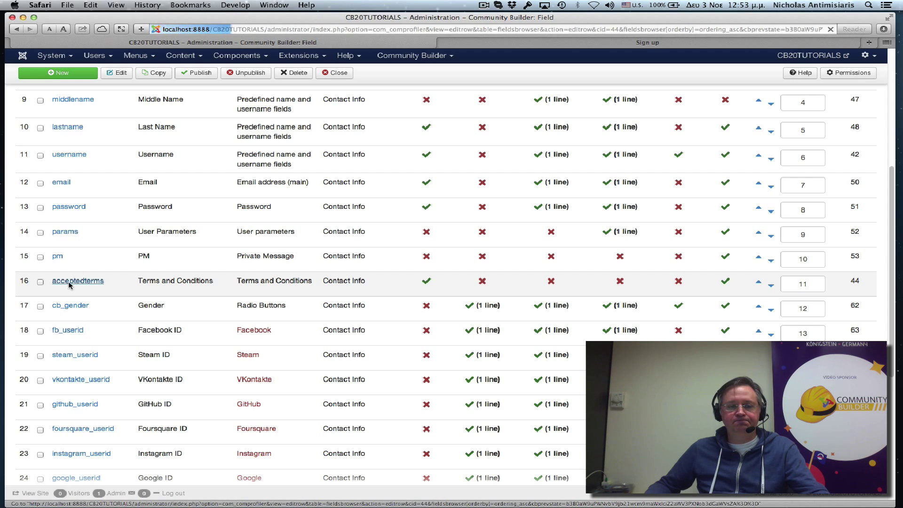
pyautogui.scroll(-3, 471, 193)
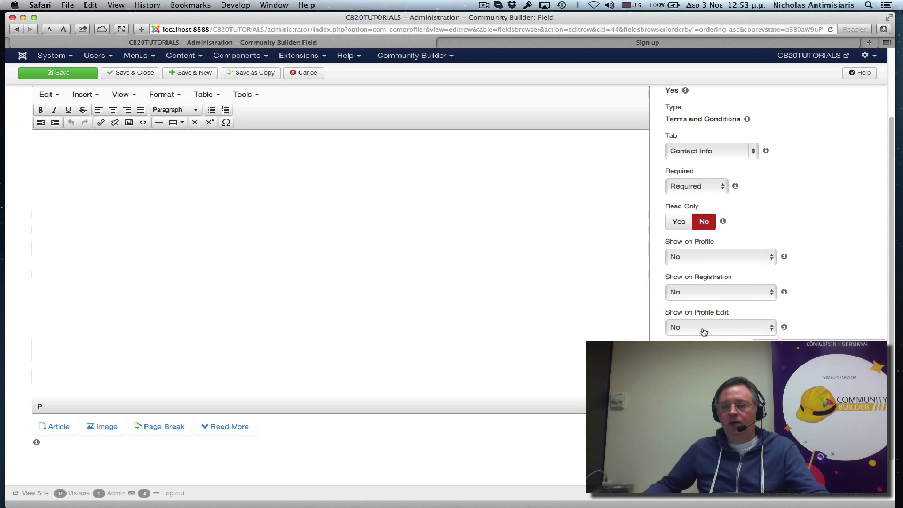
pyautogui.moveTo(698, 286)
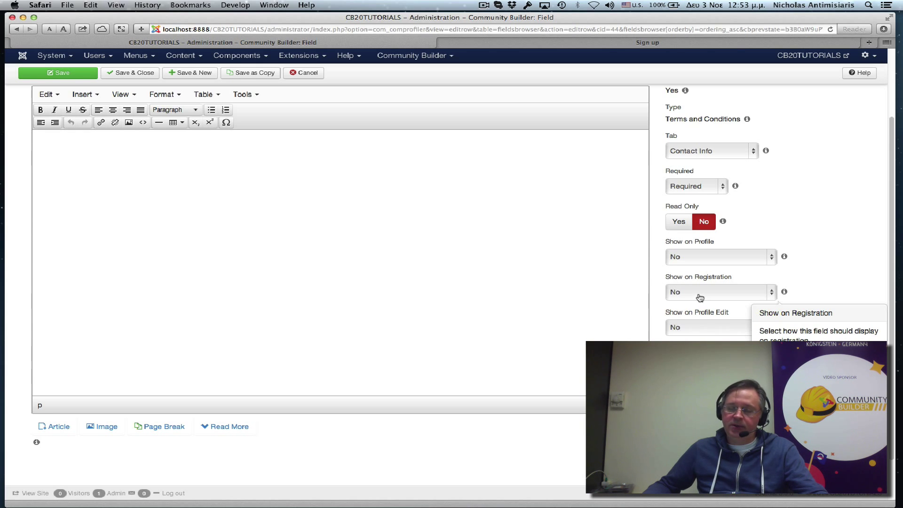
pyautogui.click(699, 295)
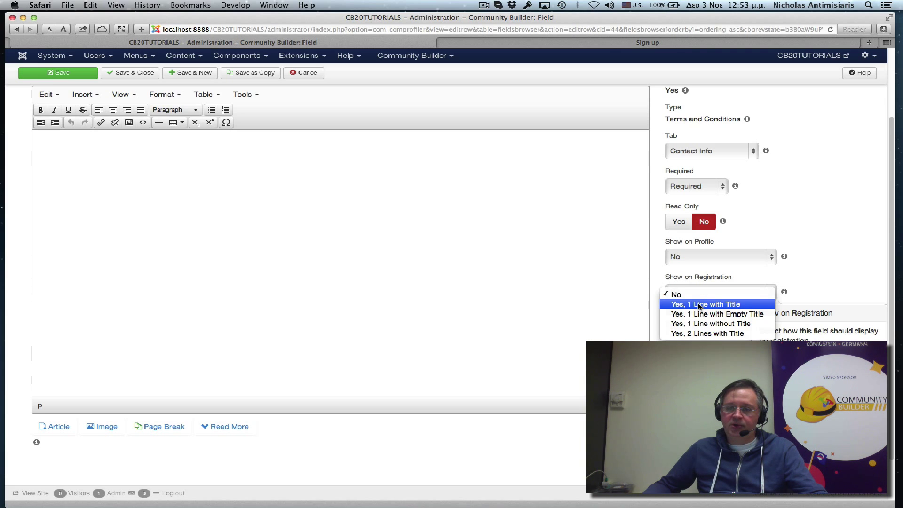
pyautogui.click(700, 305)
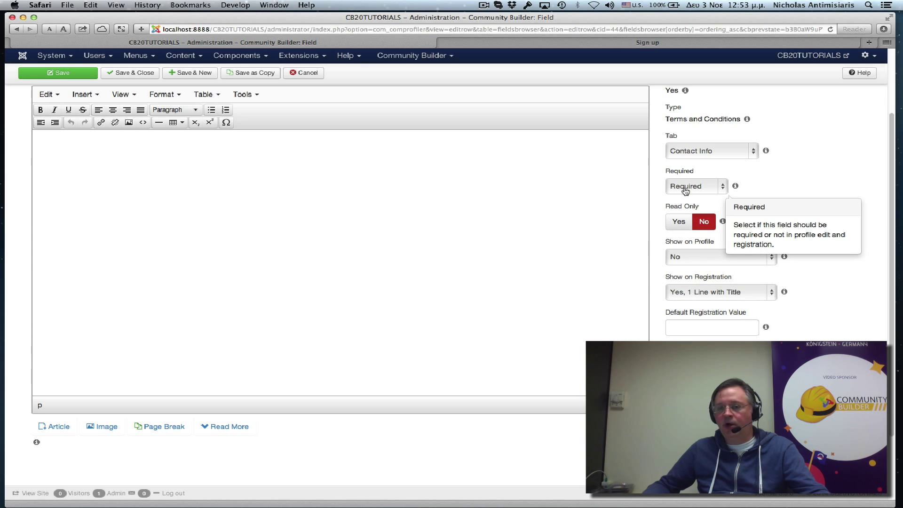
pyautogui.scroll(4, 772, 197)
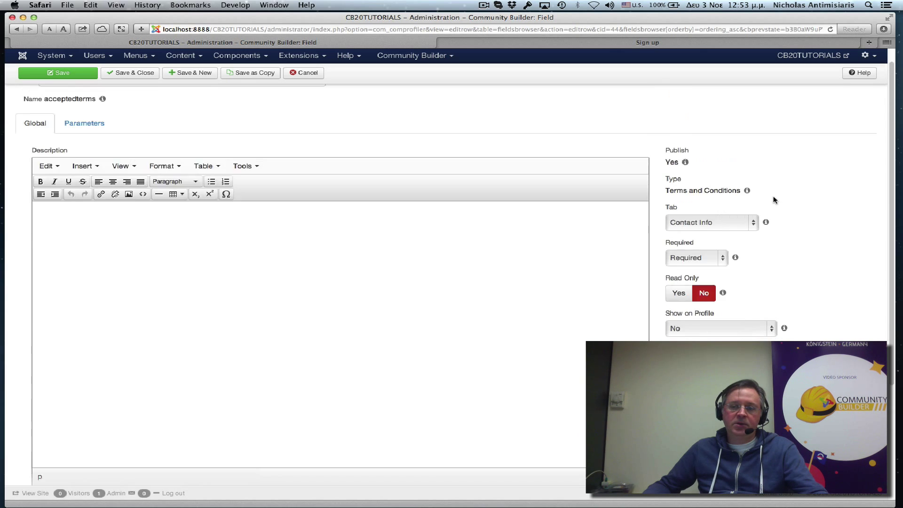
pyautogui.scroll(1, 774, 200)
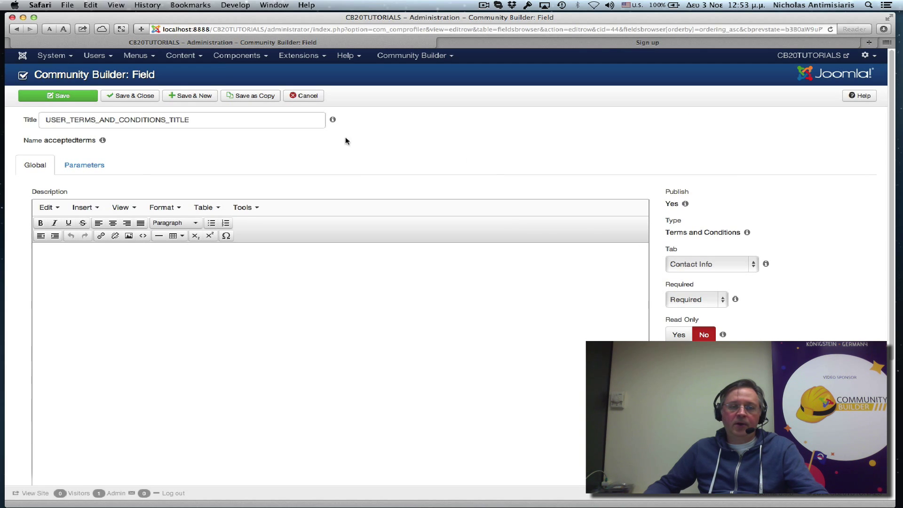
# - Bring up the field's Parameters > Display settings, with Output left on Text
pyautogui.click(84, 167)
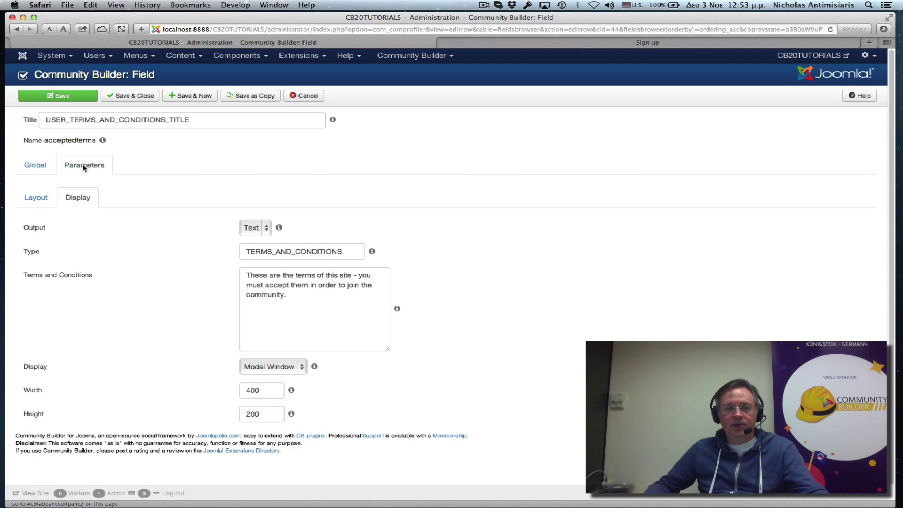
pyautogui.click(32, 205)
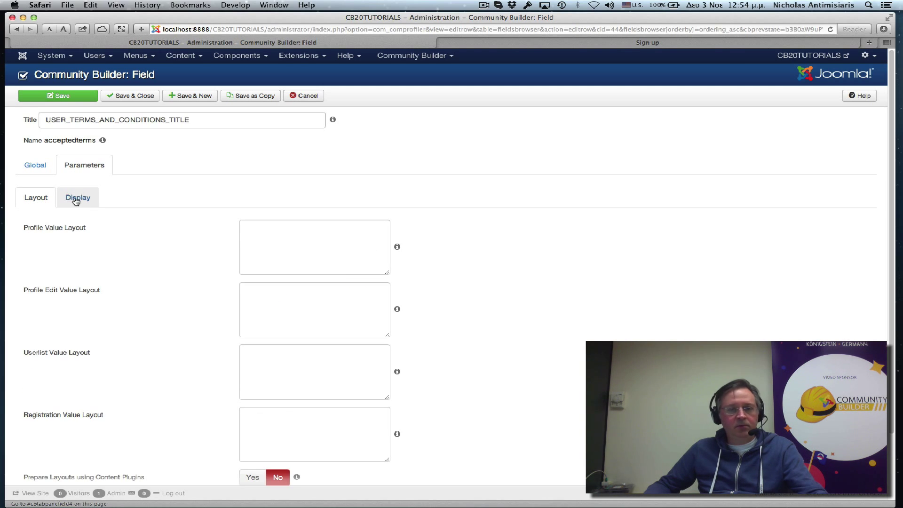
pyautogui.click(76, 200)
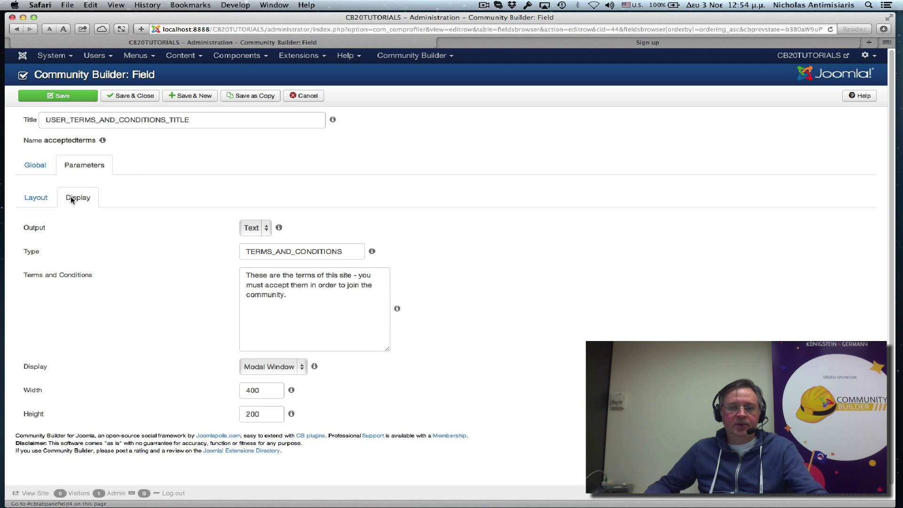
pyautogui.click(266, 229)
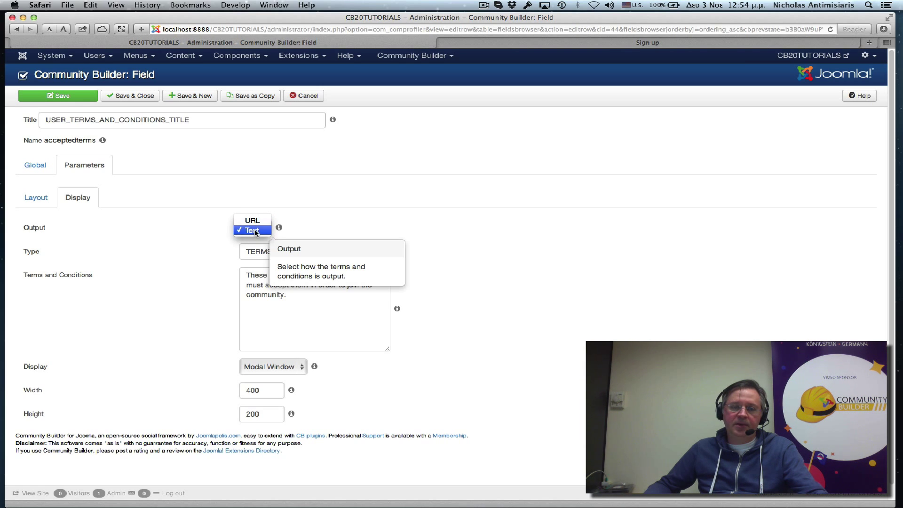
pyautogui.click(372, 213)
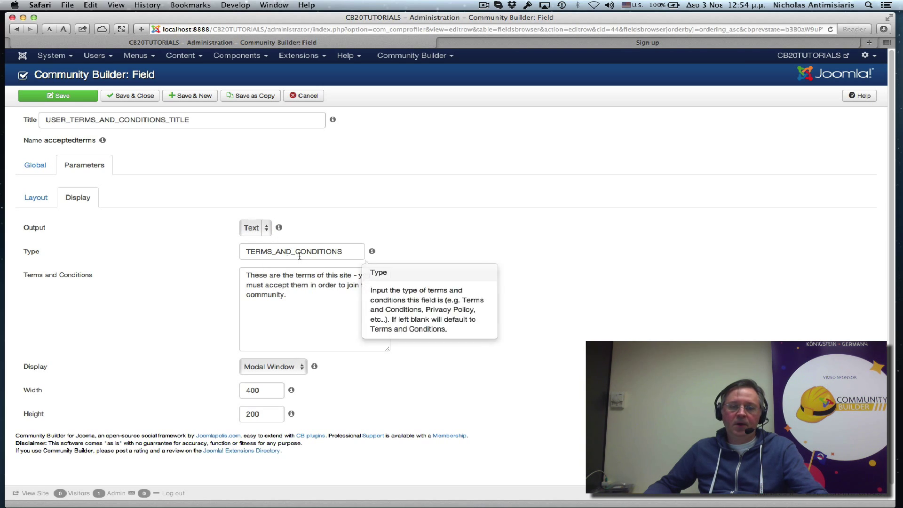
# - Switch Output to URL and back to Text, then reselect Modal Window display
pyautogui.moveTo(253, 278)
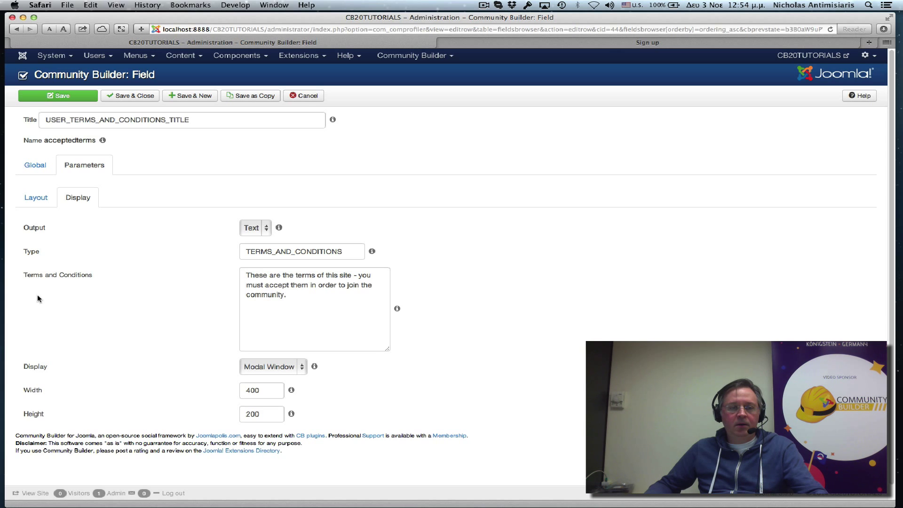
pyautogui.click(258, 228)
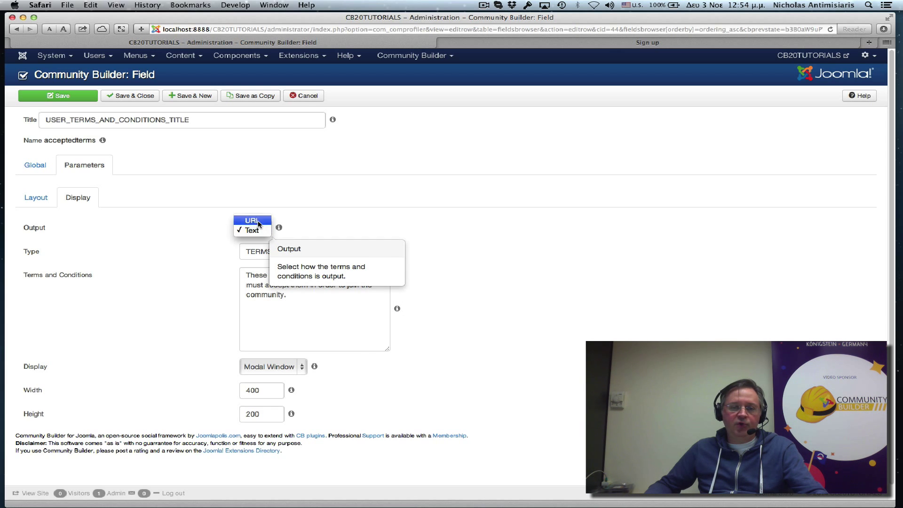
pyautogui.click(252, 221)
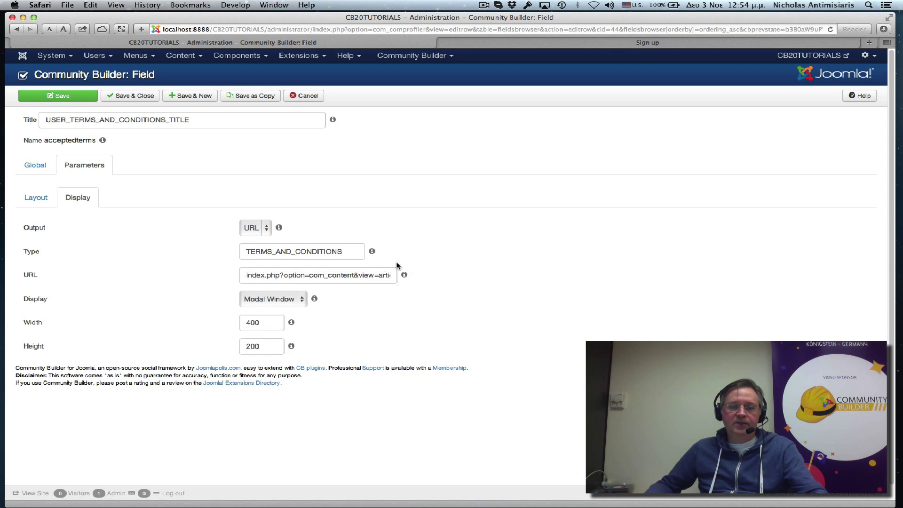
pyautogui.click(258, 228)
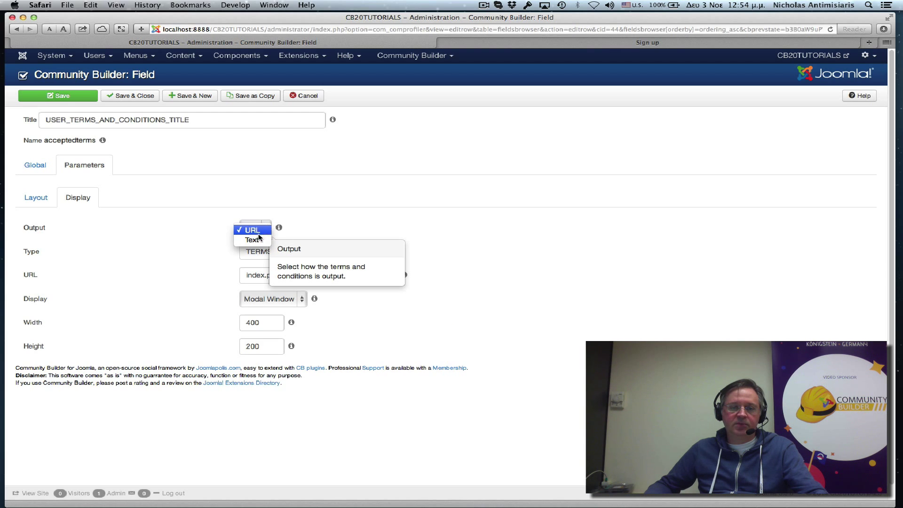
pyautogui.click(254, 240)
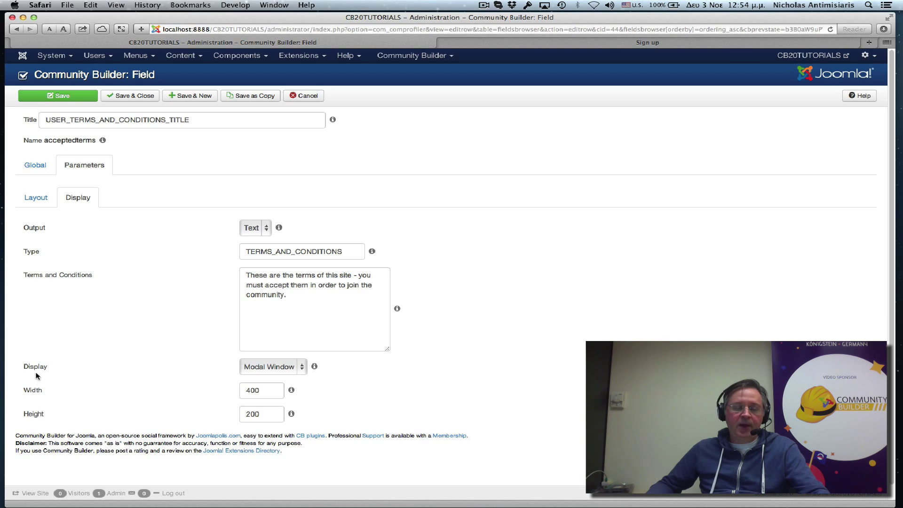
pyautogui.click(302, 368)
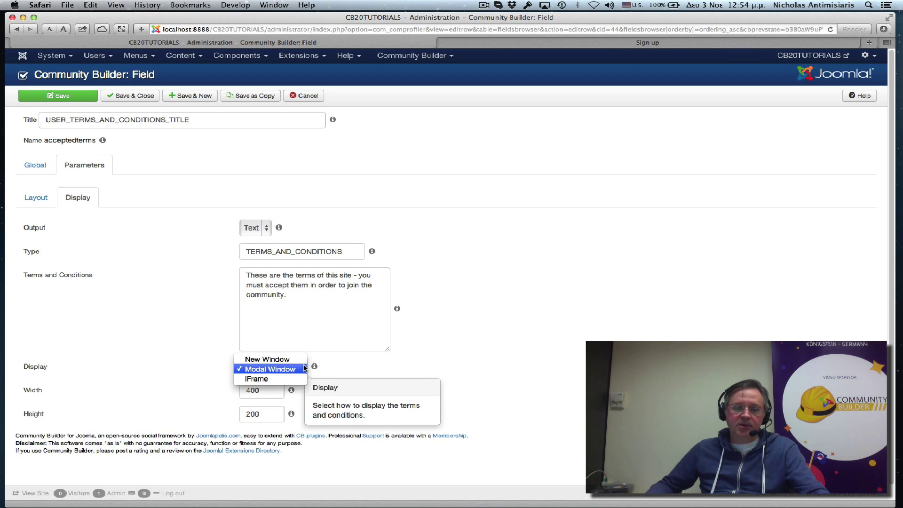
pyautogui.click(270, 368)
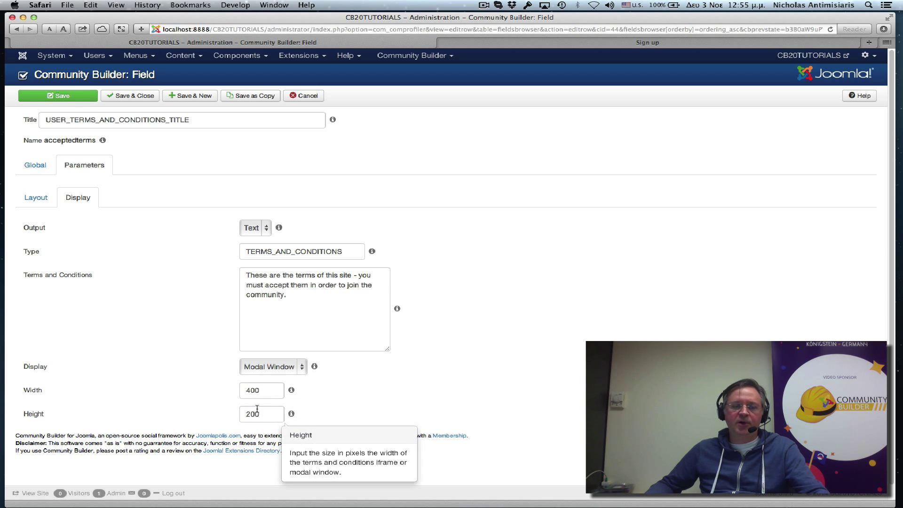
# - Save the field, reload the Sign up page, and open then close the Terms and Conditions popup
pyautogui.click(77, 100)
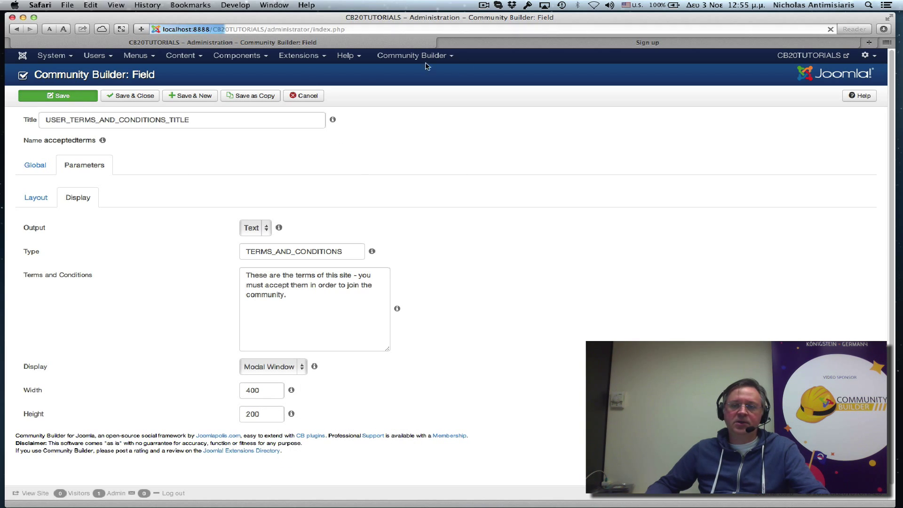
pyautogui.click(552, 46)
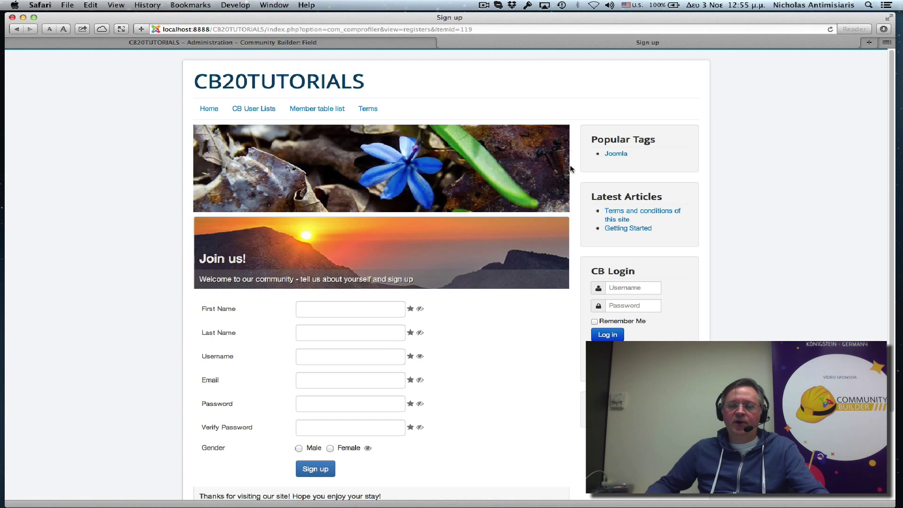
pyautogui.click(830, 29)
pyautogui.scroll(-3, 186, 387)
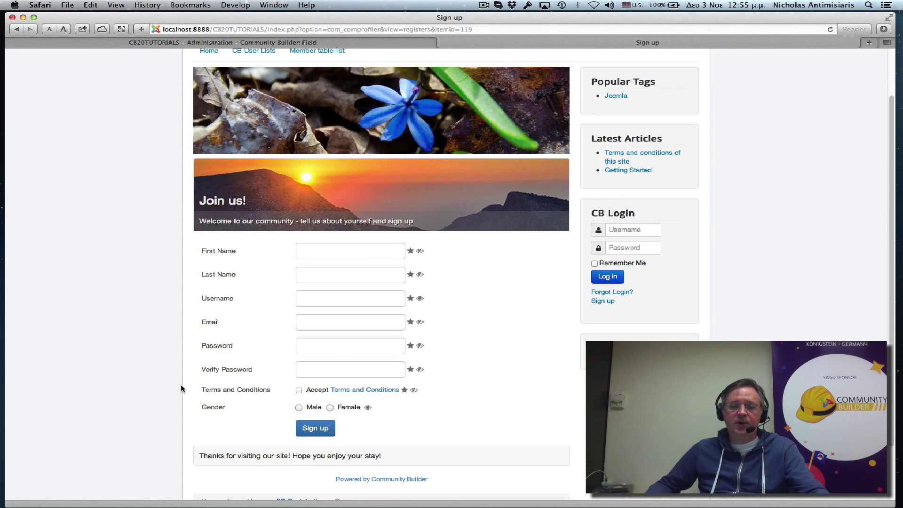
pyautogui.scroll(-1, 183, 387)
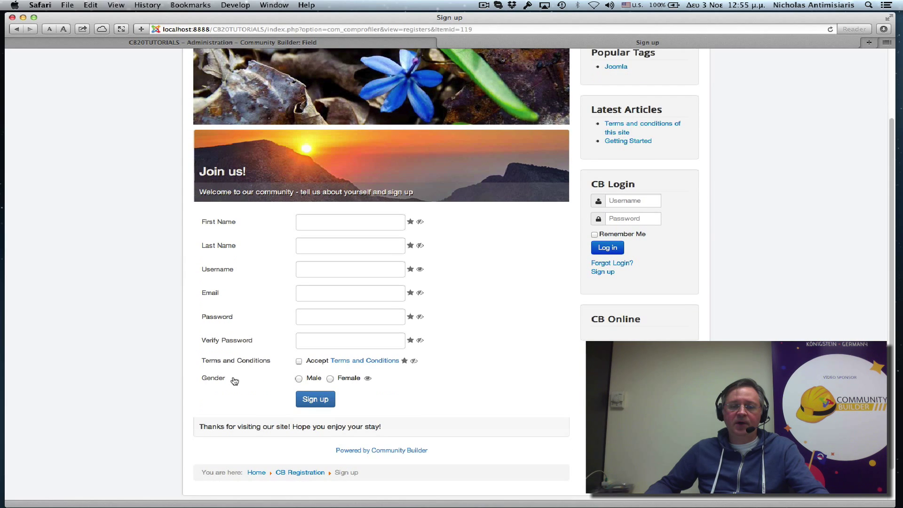
pyautogui.click(356, 365)
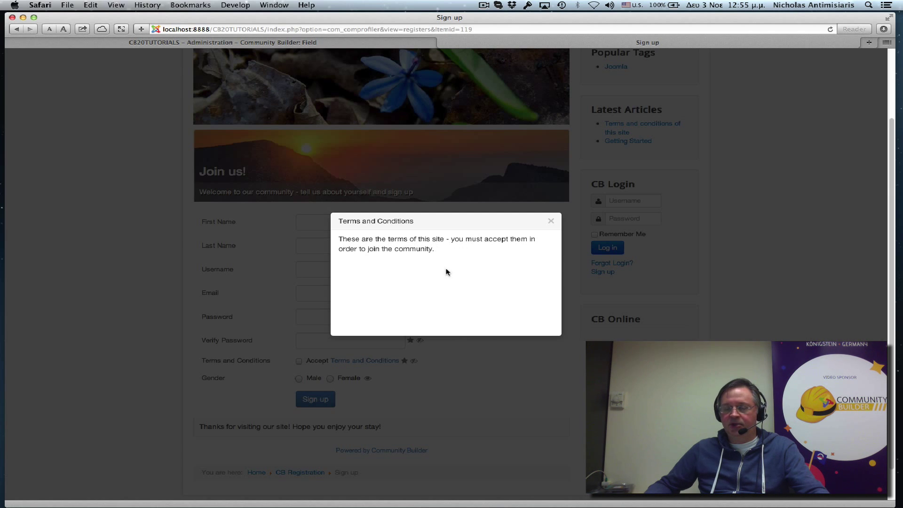
pyautogui.click(551, 221)
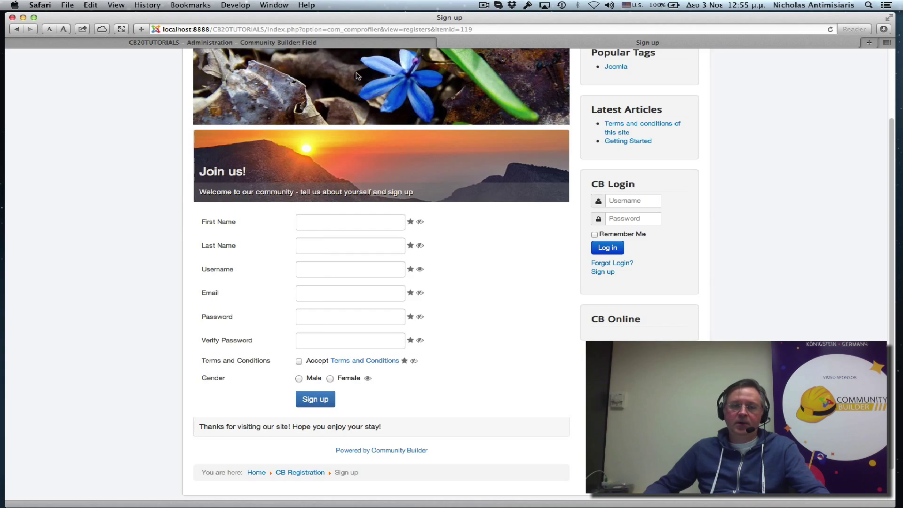
# - Set the terms field's Display to iFrame and save it
pyautogui.click(311, 43)
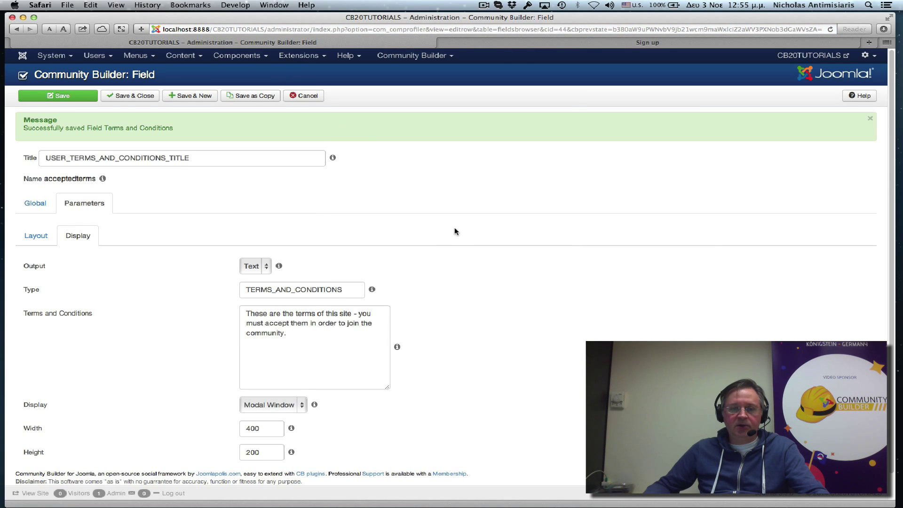
pyautogui.scroll(-1, 478, 266)
pyautogui.scroll(1, 478, 266)
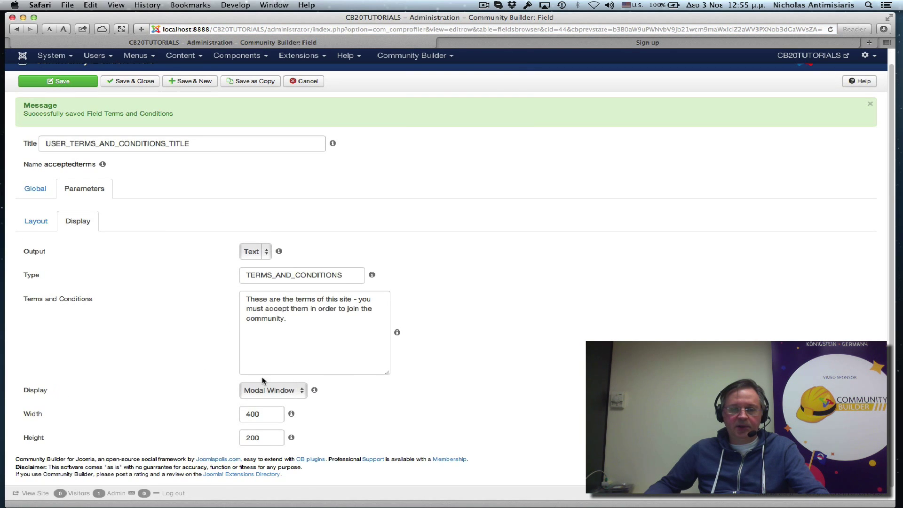
pyautogui.click(299, 392)
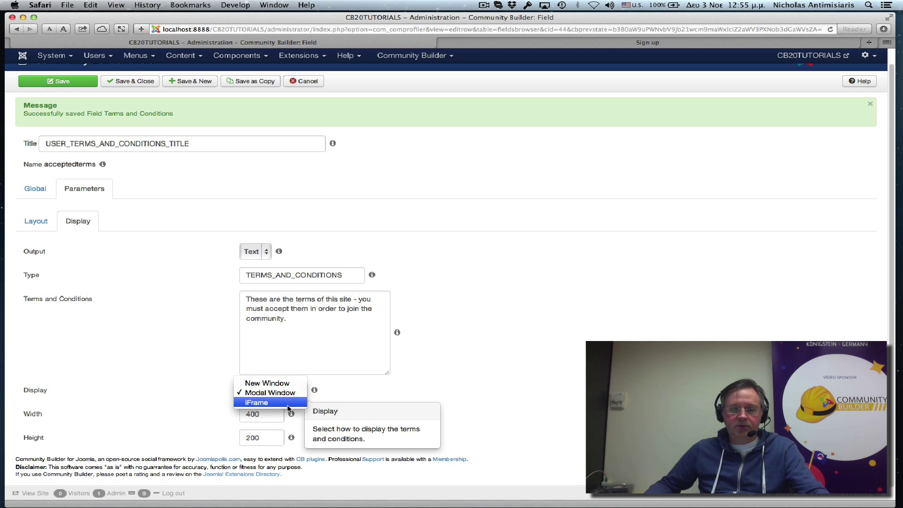
pyautogui.click(288, 407)
pyautogui.click(46, 82)
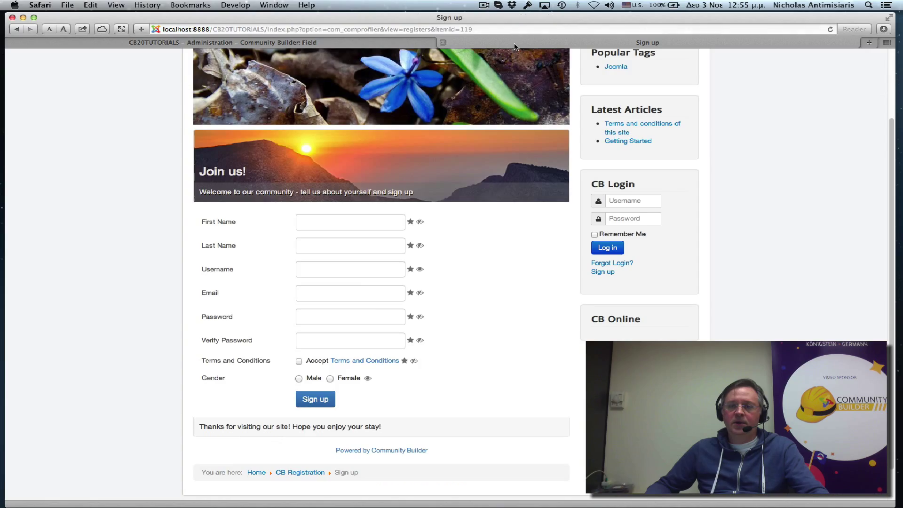
# - Reload the Sign up page and scroll through the embedded terms text
pyautogui.click(829, 28)
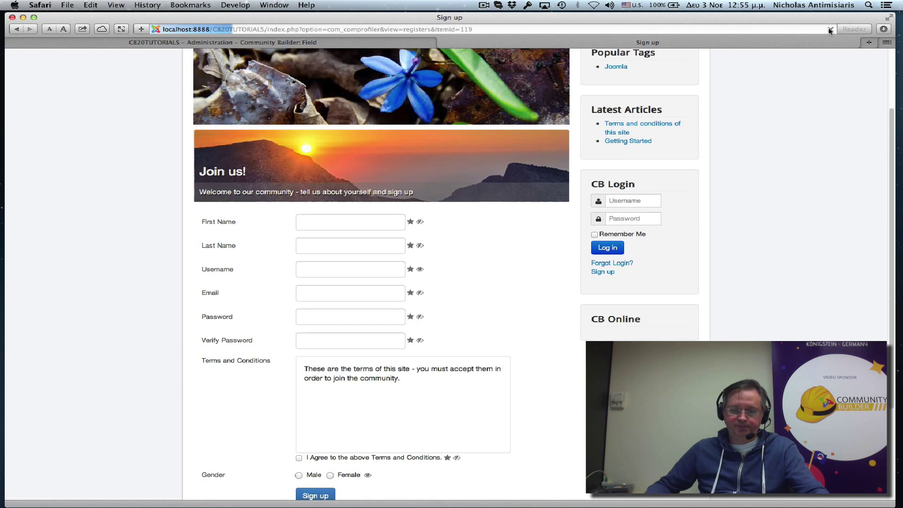
pyautogui.scroll(-3, 410, 344)
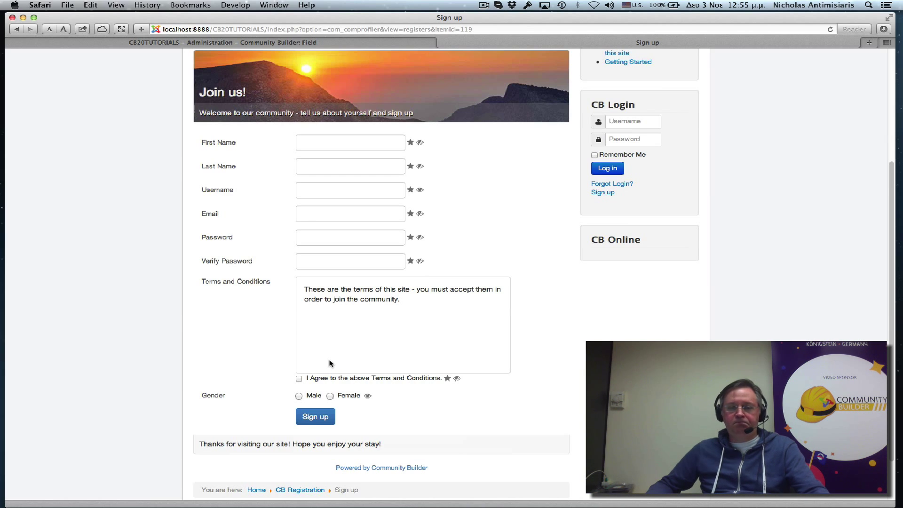
pyautogui.scroll(-1, 329, 363)
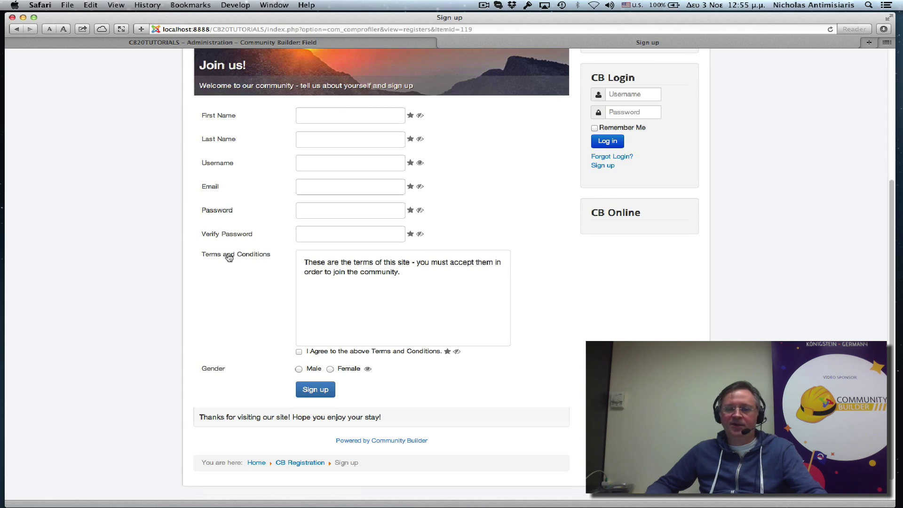
pyautogui.scroll(3, 300, 333)
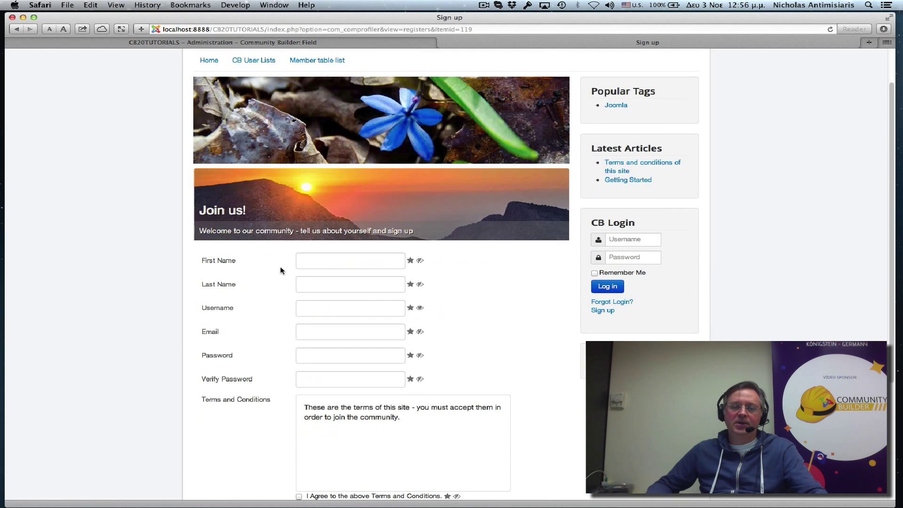
# - Leave the field editor and filter the field list to the Contact Info tab
pyautogui.click(260, 42)
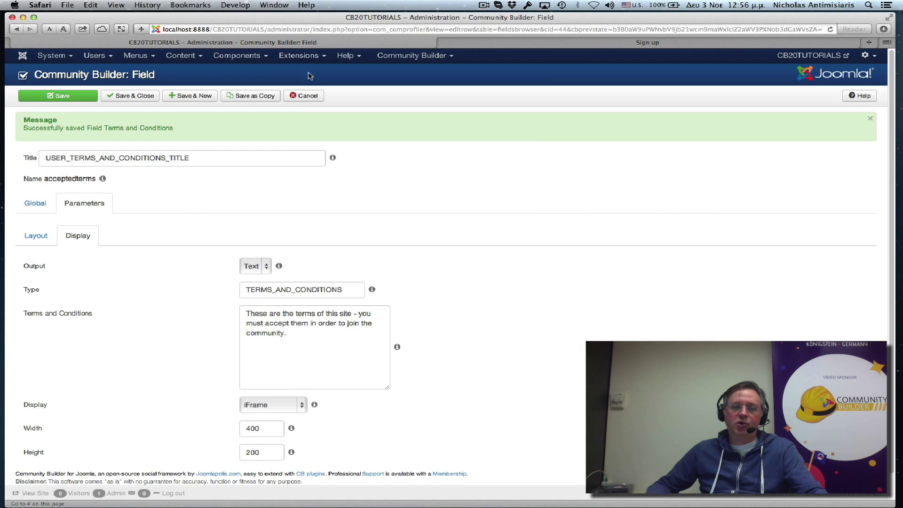
pyautogui.click(296, 96)
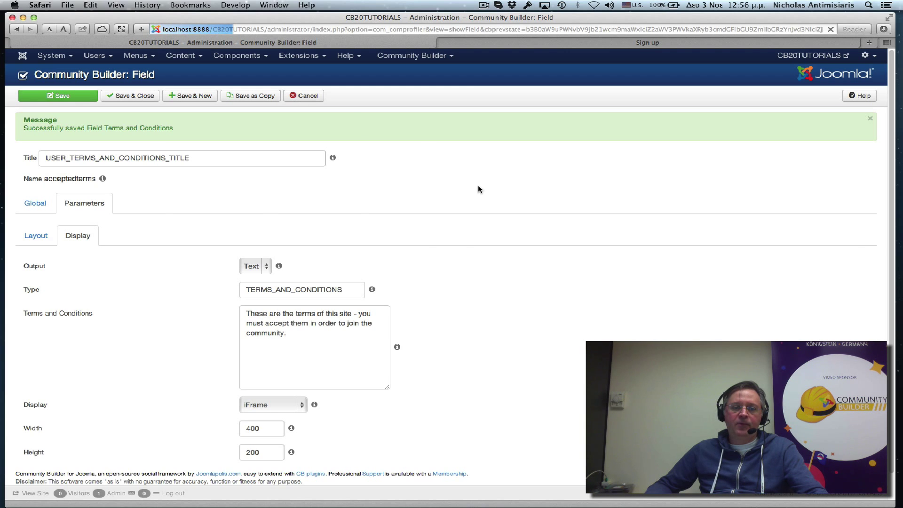
pyautogui.scroll(-3, 393, 246)
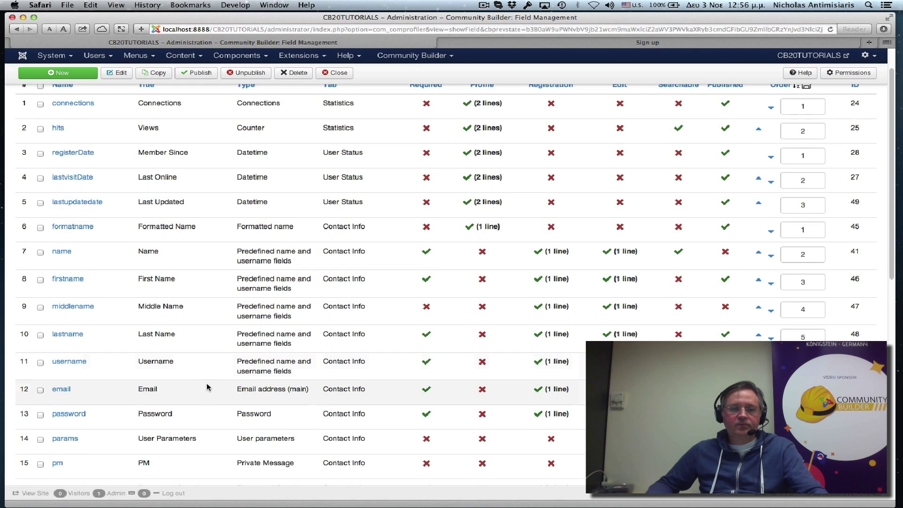
pyautogui.scroll(3, 235, 294)
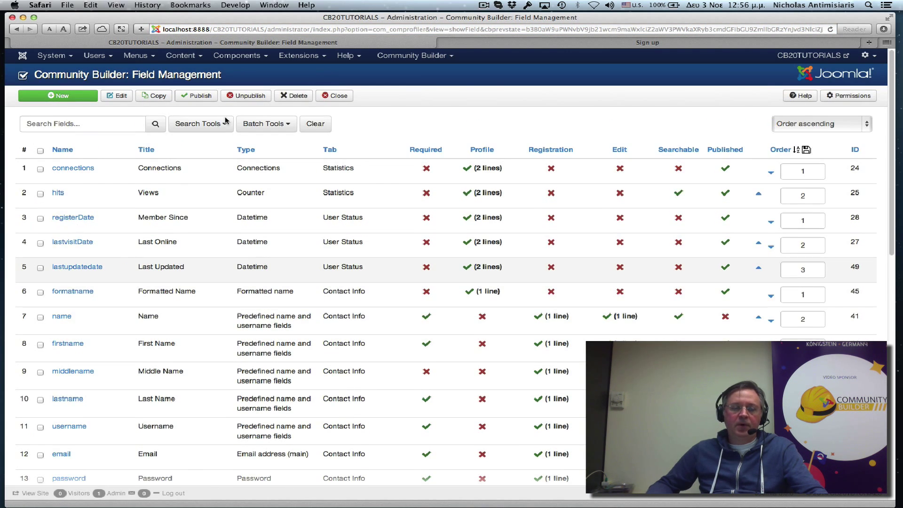
pyautogui.click(220, 125)
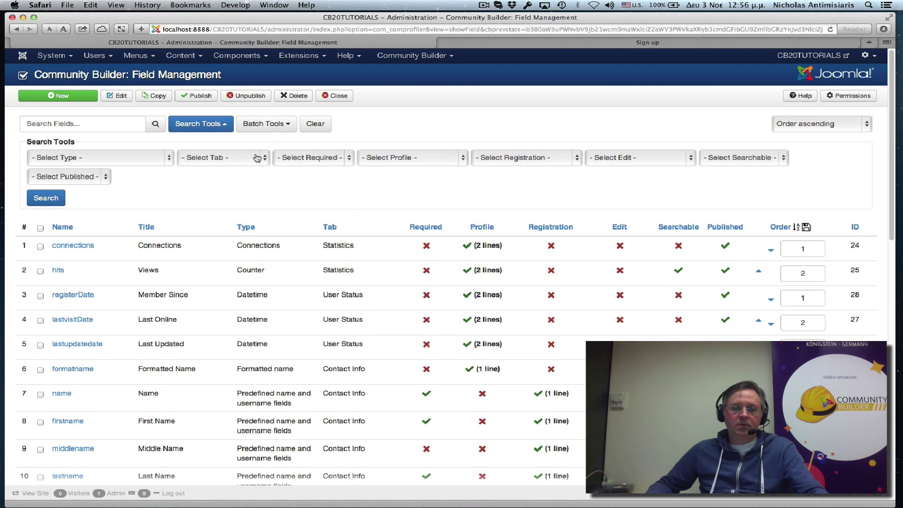
pyautogui.click(212, 160)
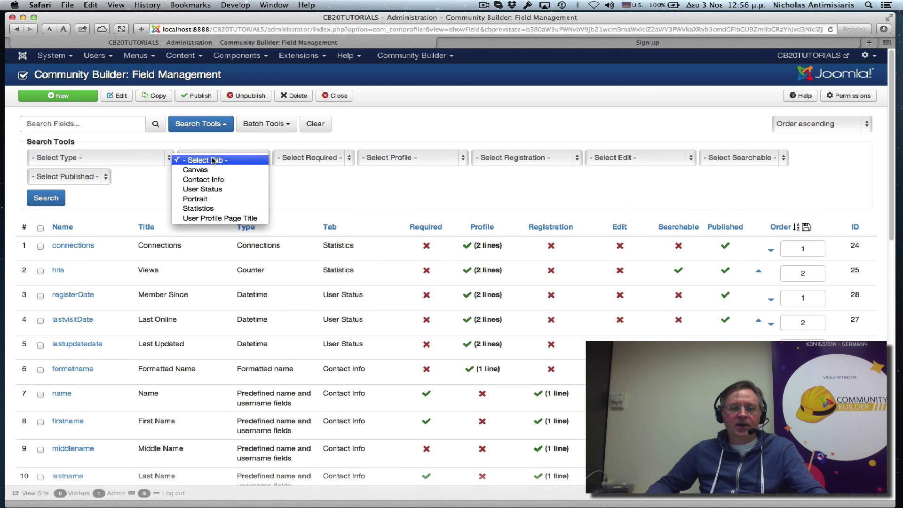
pyautogui.click(207, 180)
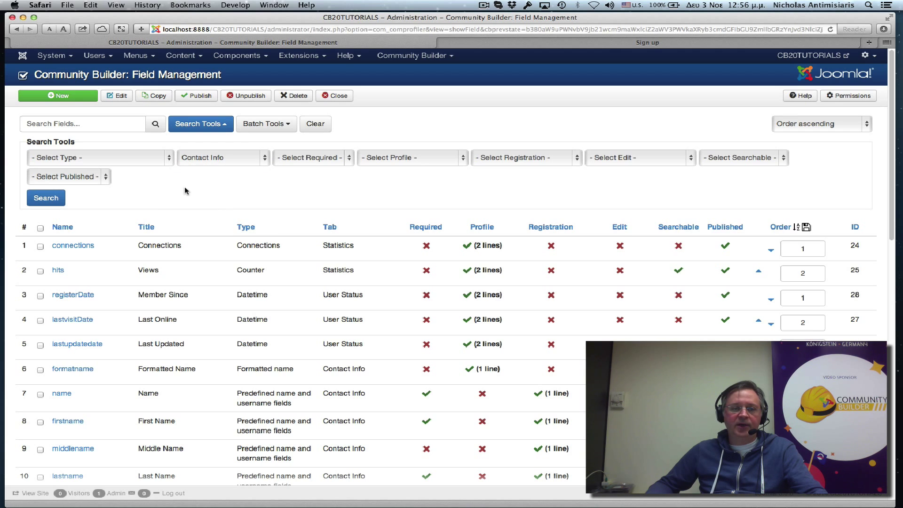
pyautogui.click(50, 202)
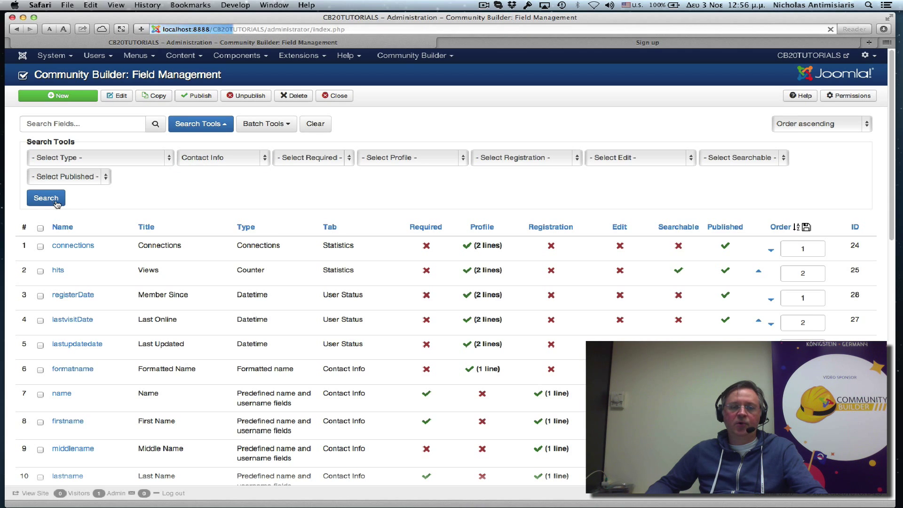
# - Move the cb_gender Gender field up one place, to 11, ahead of acceptedterms
pyautogui.scroll(-8, 318, 263)
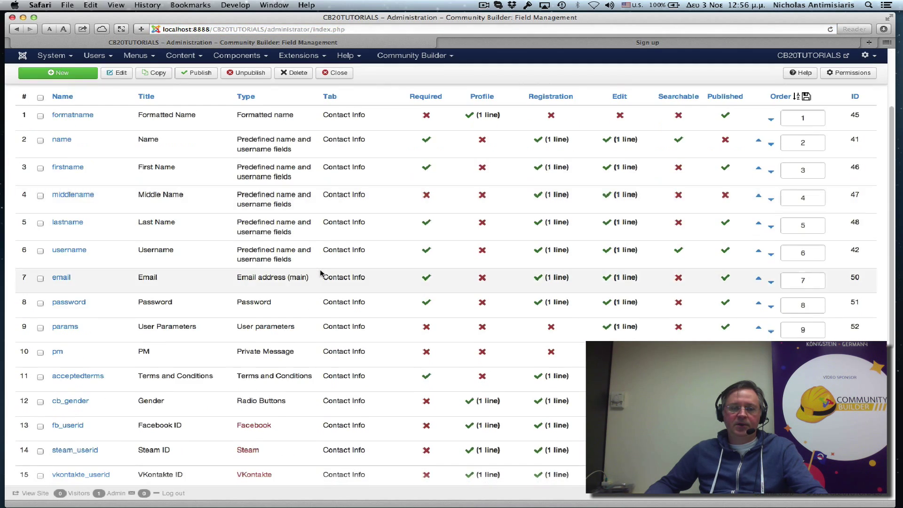
pyautogui.scroll(-3, 319, 273)
pyautogui.scroll(4, 320, 272)
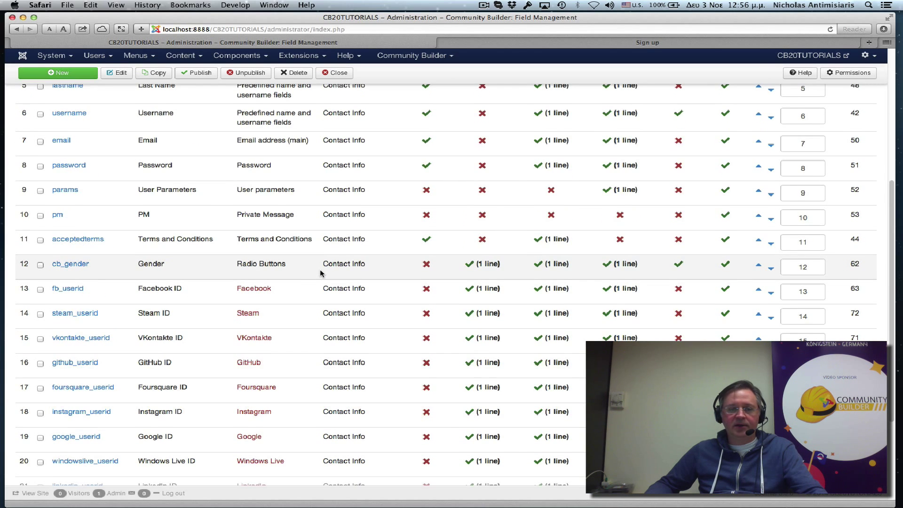
pyautogui.scroll(2, 321, 272)
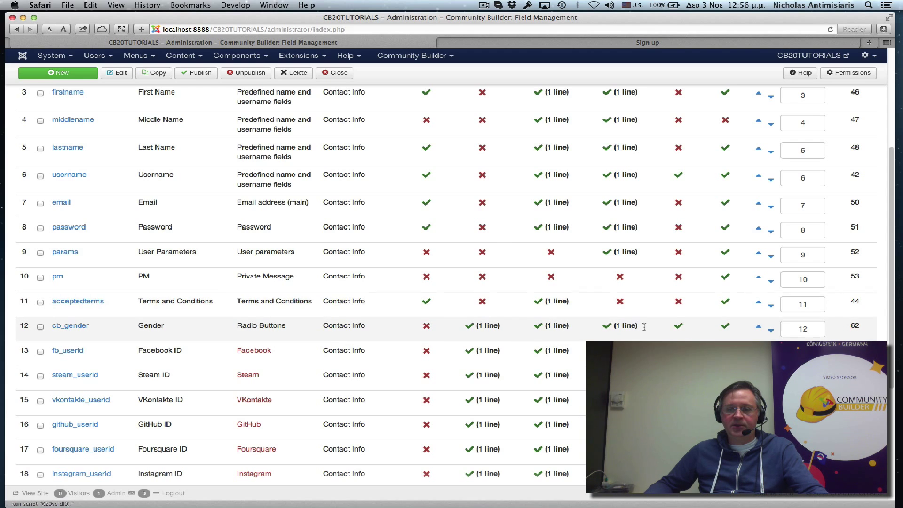
pyautogui.click(758, 328)
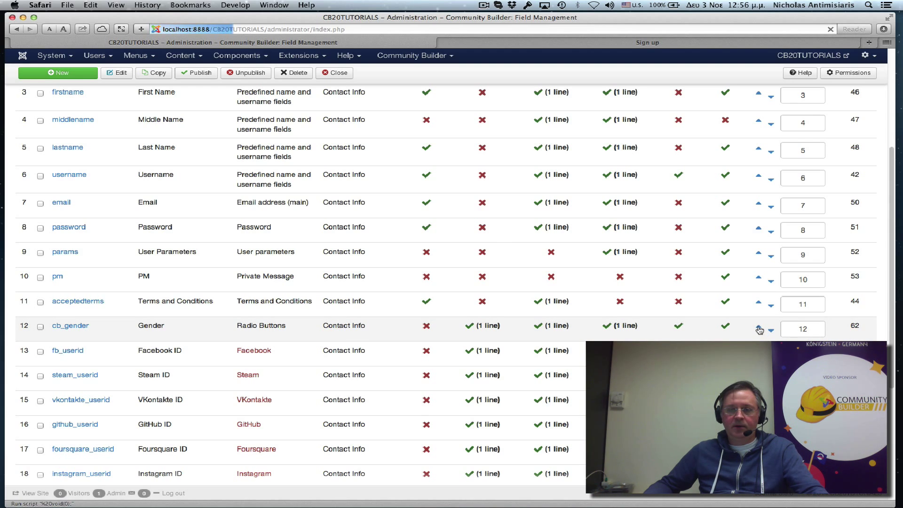
pyautogui.scroll(-10, 734, 333)
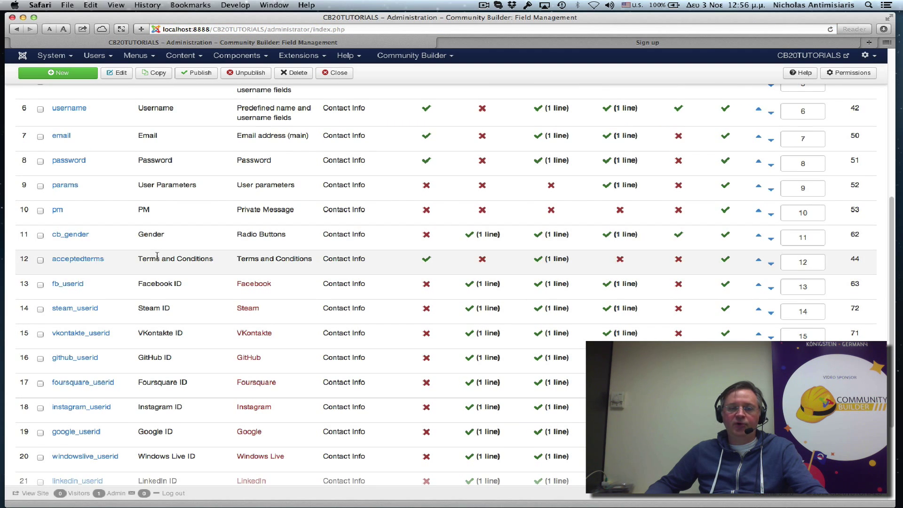
# - Reload the Sign up page and confirm Gender now sits above Terms and Conditions
pyautogui.click(585, 44)
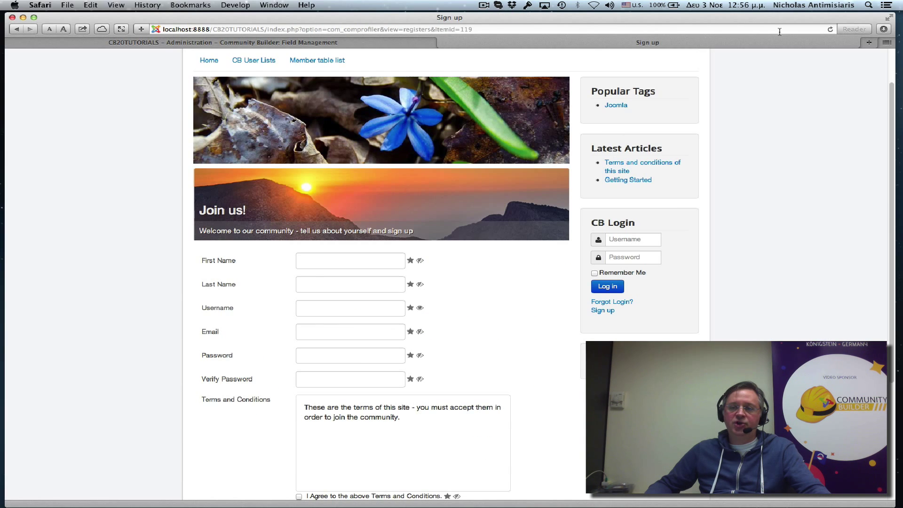
pyautogui.click(831, 30)
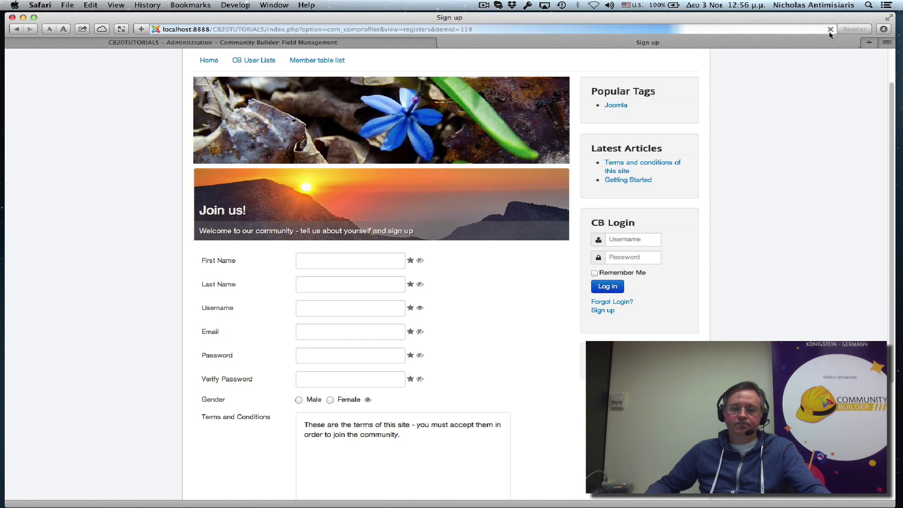
pyautogui.scroll(-3, 447, 314)
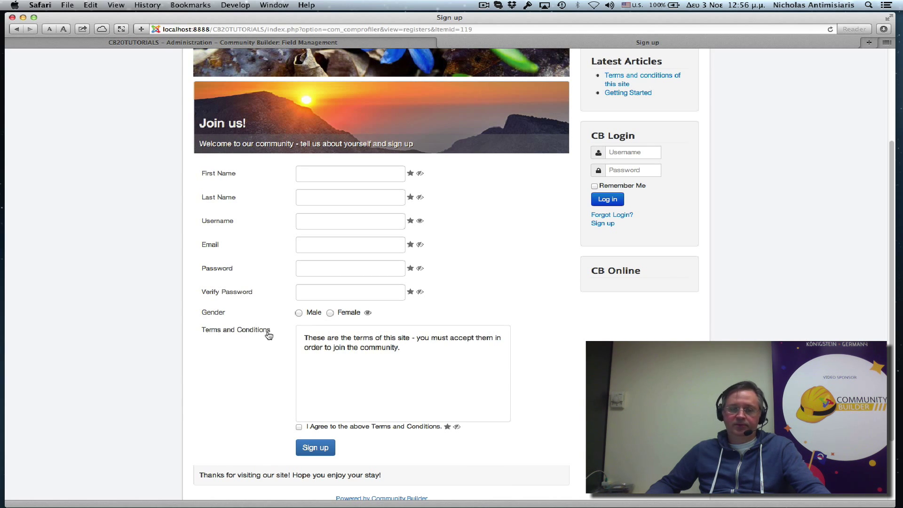
pyautogui.scroll(3, 270, 329)
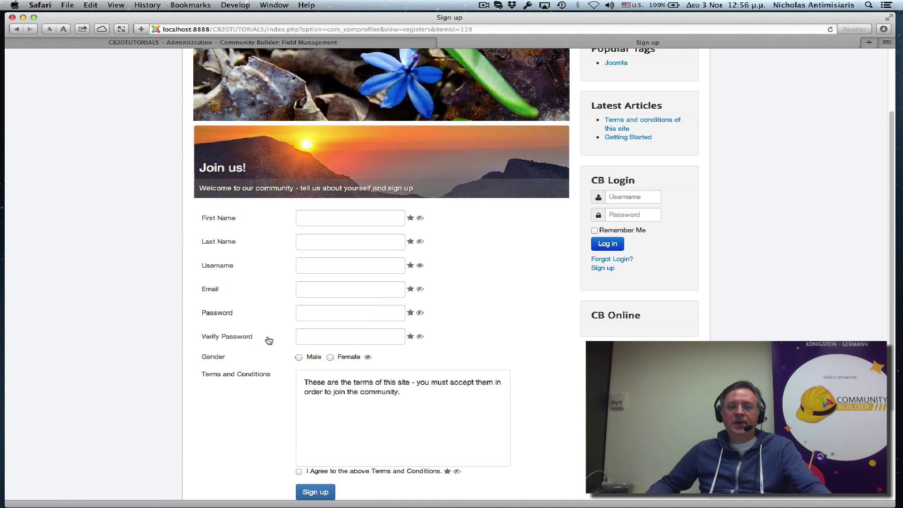
pyautogui.scroll(3, 269, 340)
# - Reopen acceptedterms, set its Display back to Modal Window, and save
pyautogui.click(267, 41)
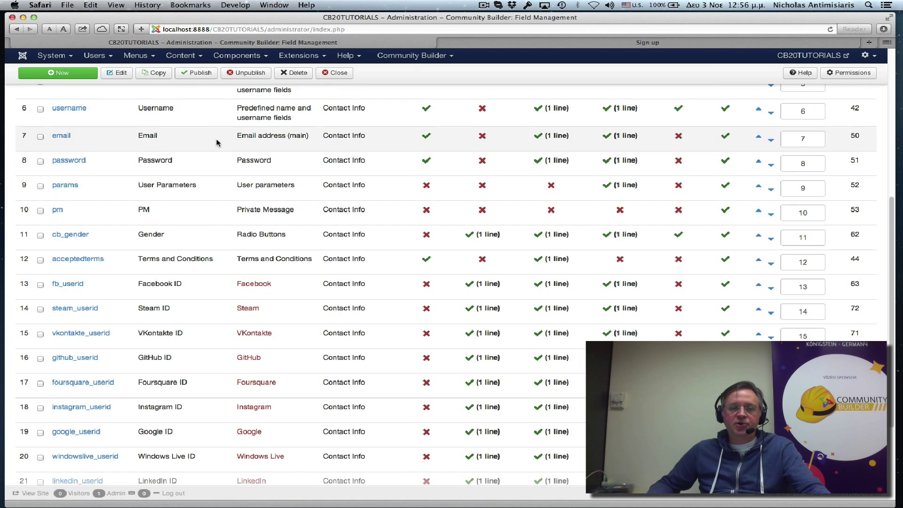
pyautogui.scroll(-1, 81, 414)
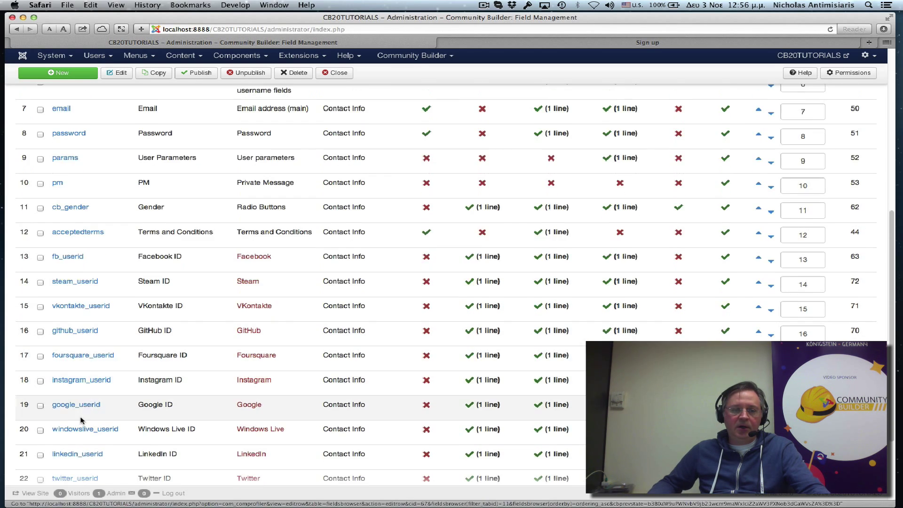
pyautogui.scroll(-1, 81, 420)
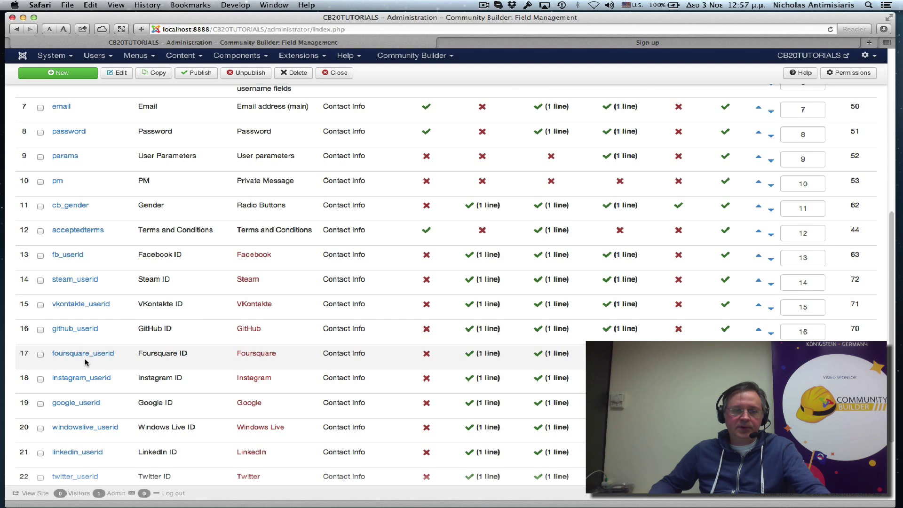
pyautogui.scroll(1, 81, 261)
pyautogui.click(81, 247)
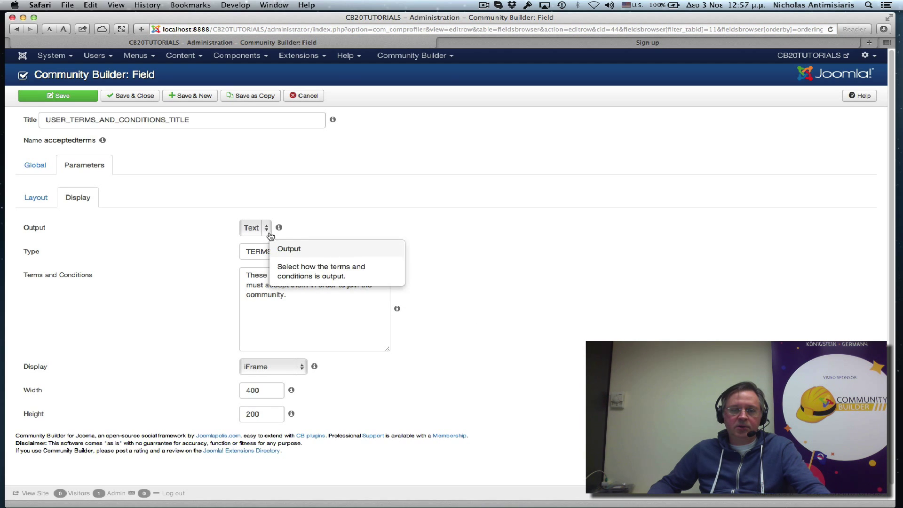
pyautogui.click(275, 366)
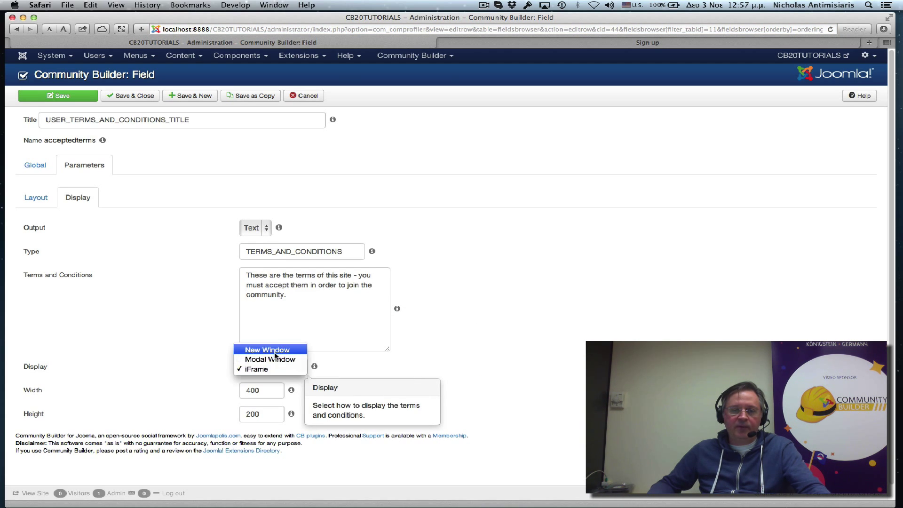
pyautogui.click(271, 359)
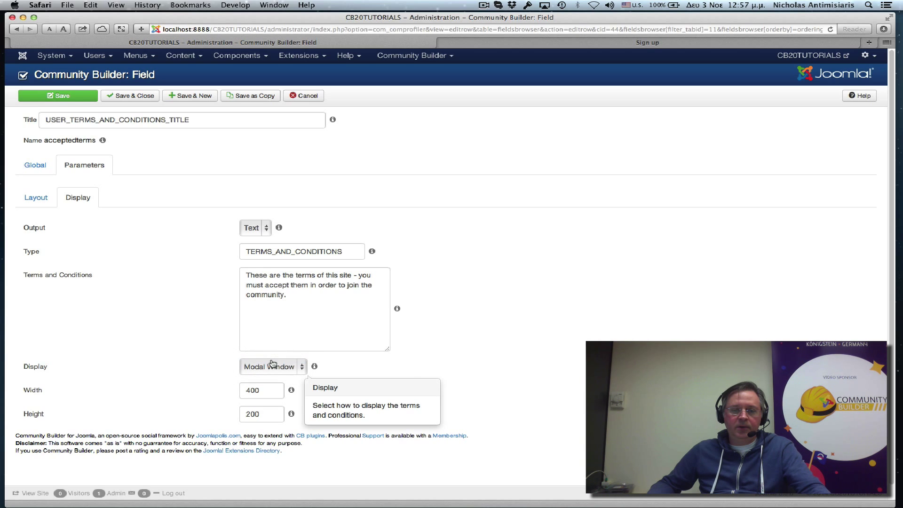
pyautogui.click(58, 96)
# - Reload the Sign up page to see the Accept Terms and Conditions checkbox link
pyautogui.click(582, 45)
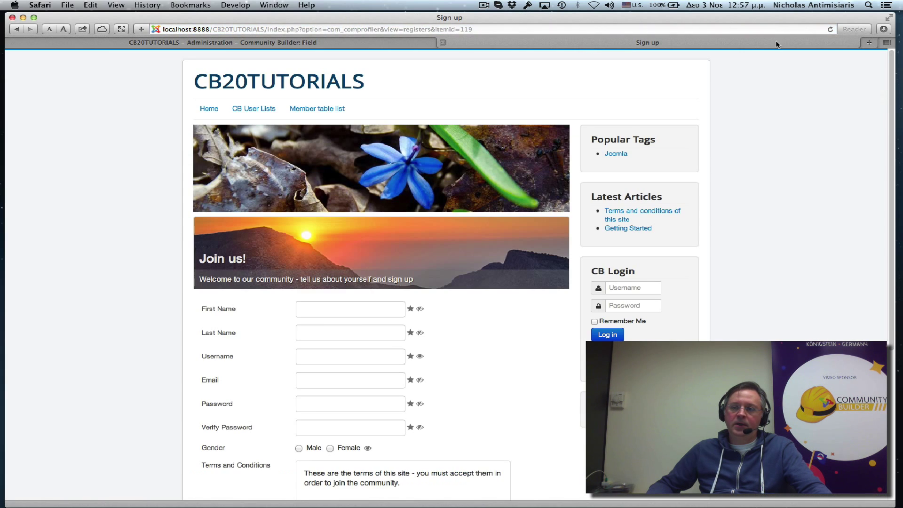
pyautogui.click(830, 29)
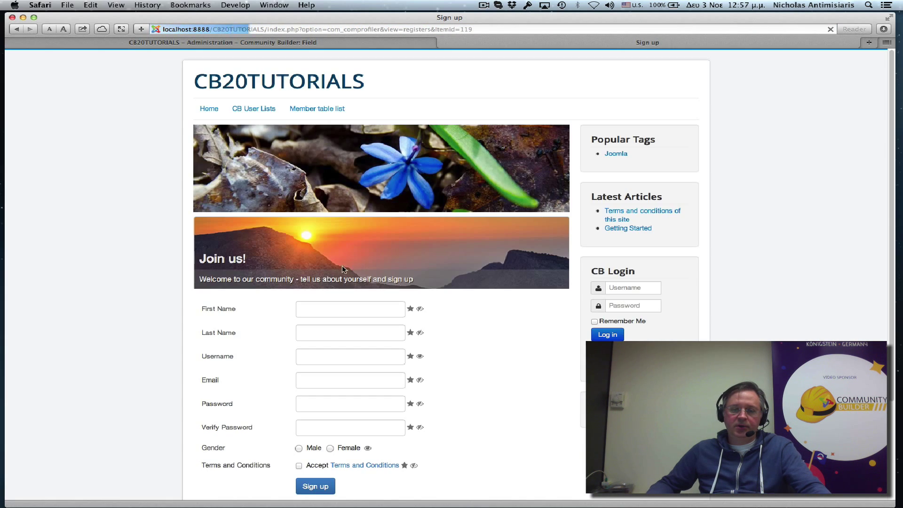
pyautogui.scroll(-3, 246, 358)
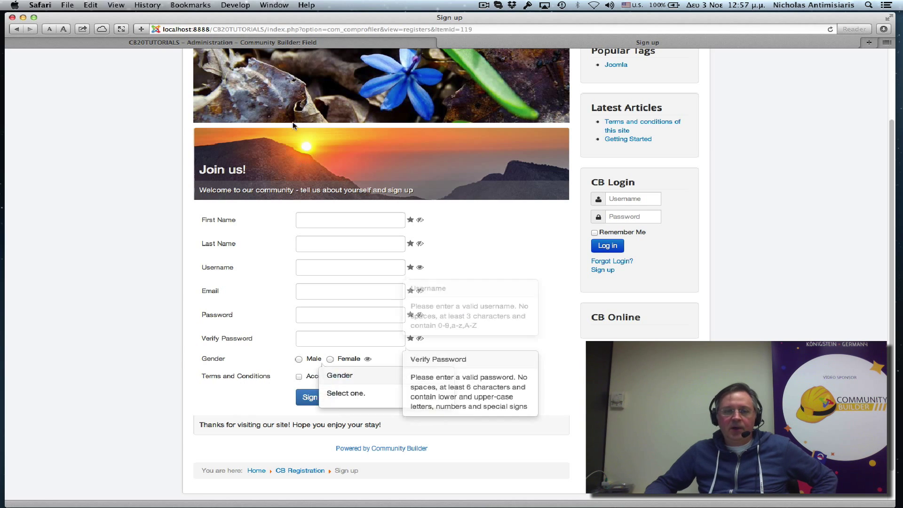
# - On the field's Global tab, set Show on Registration to 'Yes, 1 Line with Empty Title'
pyautogui.click(248, 44)
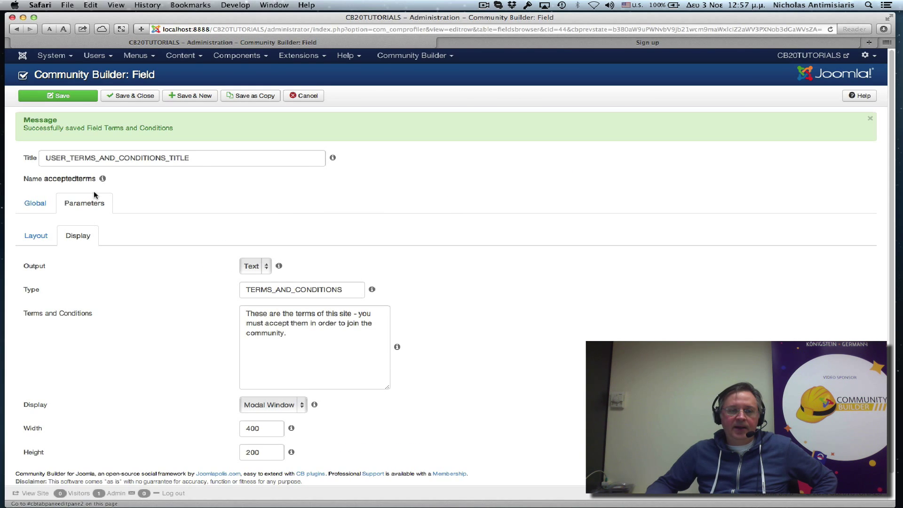
pyautogui.click(30, 203)
pyautogui.scroll(-5, 507, 253)
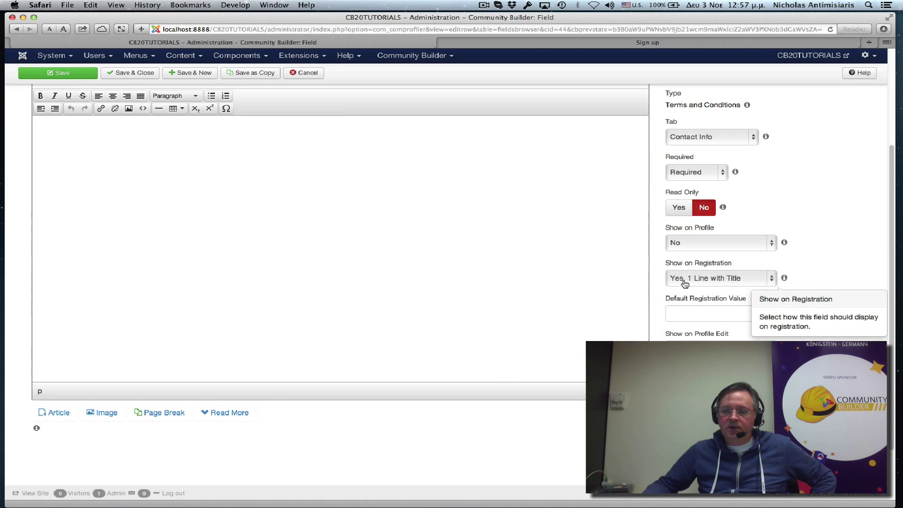
pyautogui.click(706, 281)
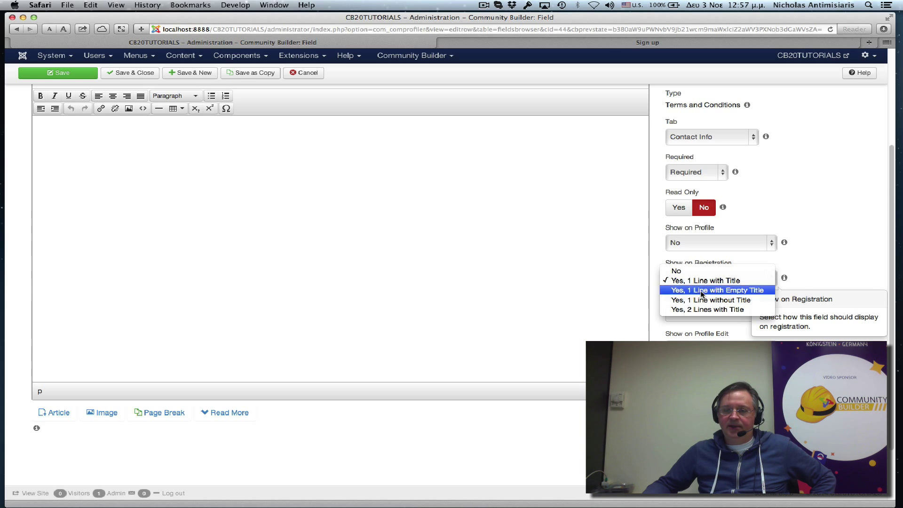
pyautogui.click(703, 290)
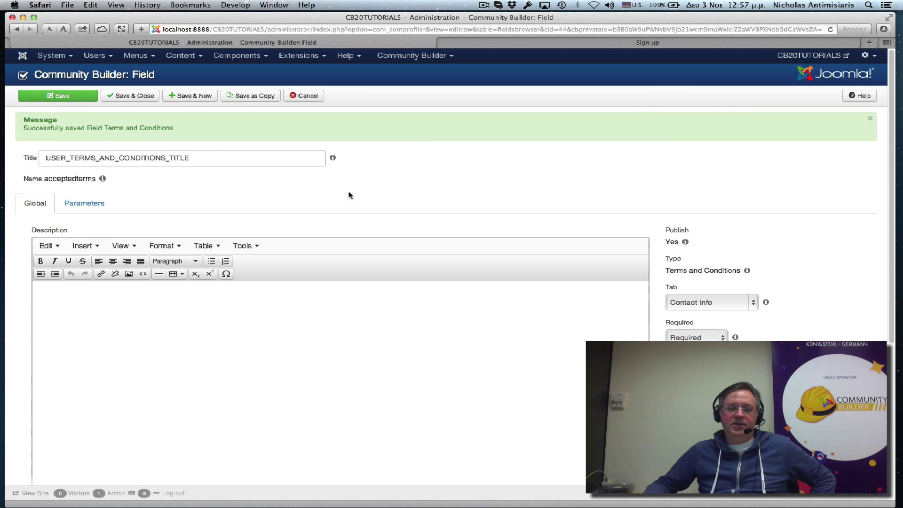
pyautogui.click(503, 43)
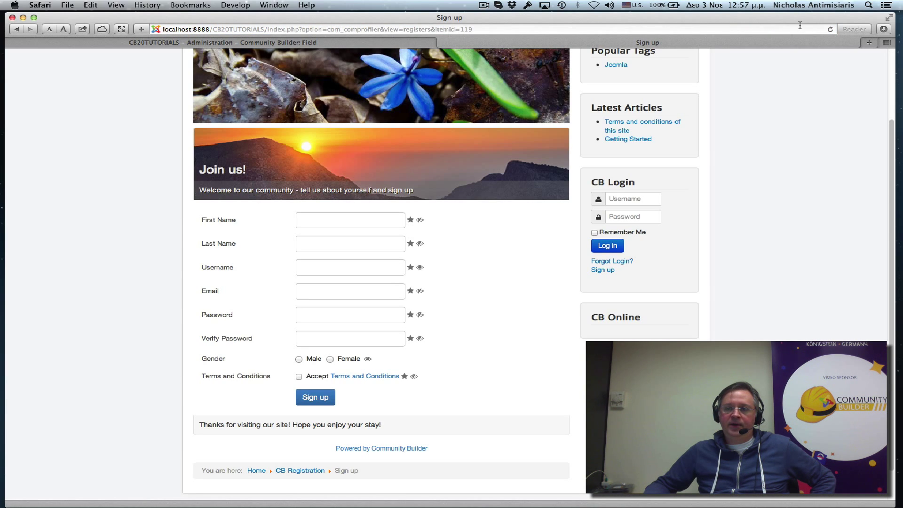
# - Reload the sign-up form, re-tick the Accept terms checkbox and check the Terms and Conditions pop-up
pyautogui.click(829, 29)
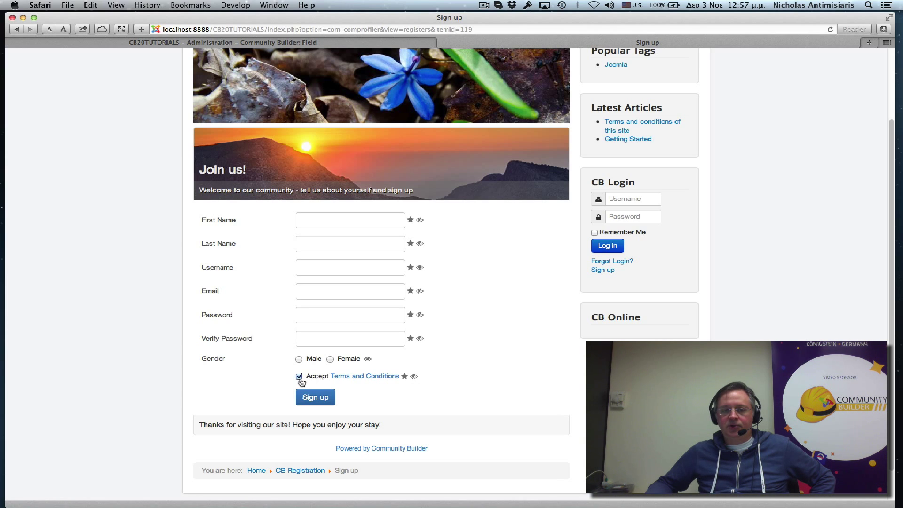
pyautogui.click(299, 377)
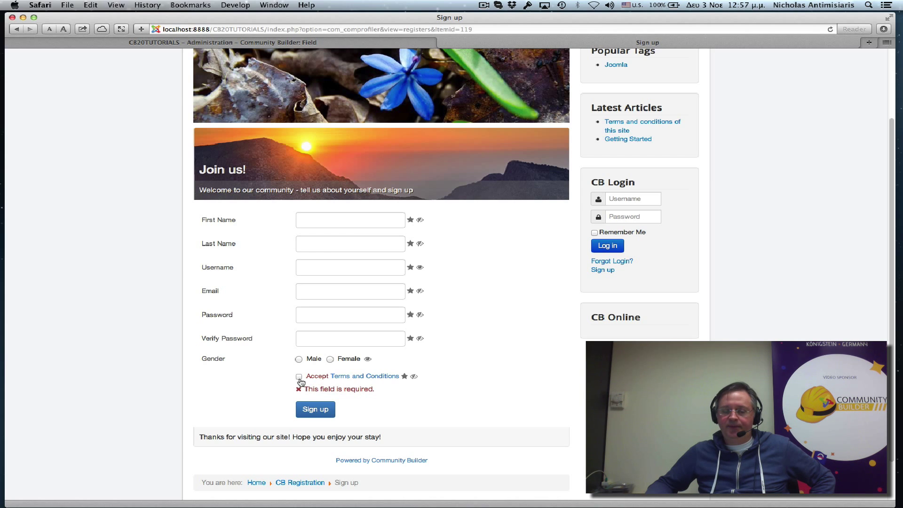
pyautogui.click(299, 378)
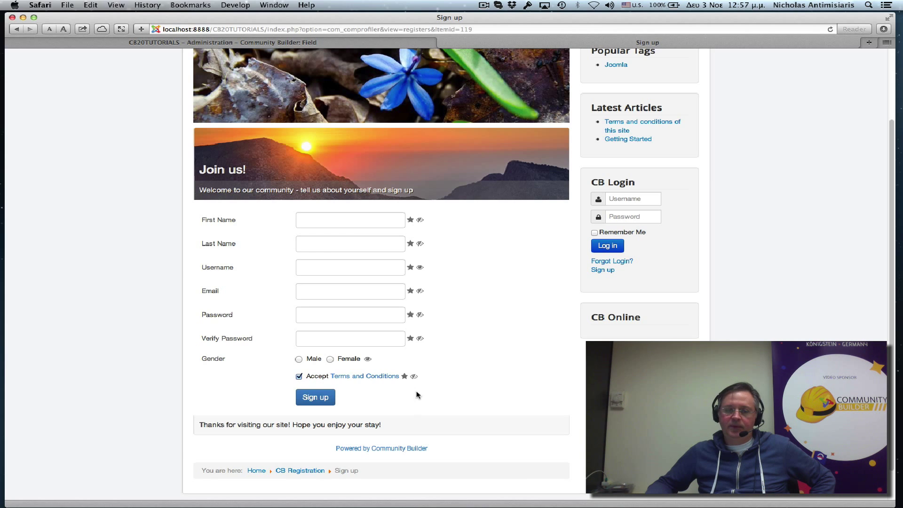
pyautogui.click(371, 379)
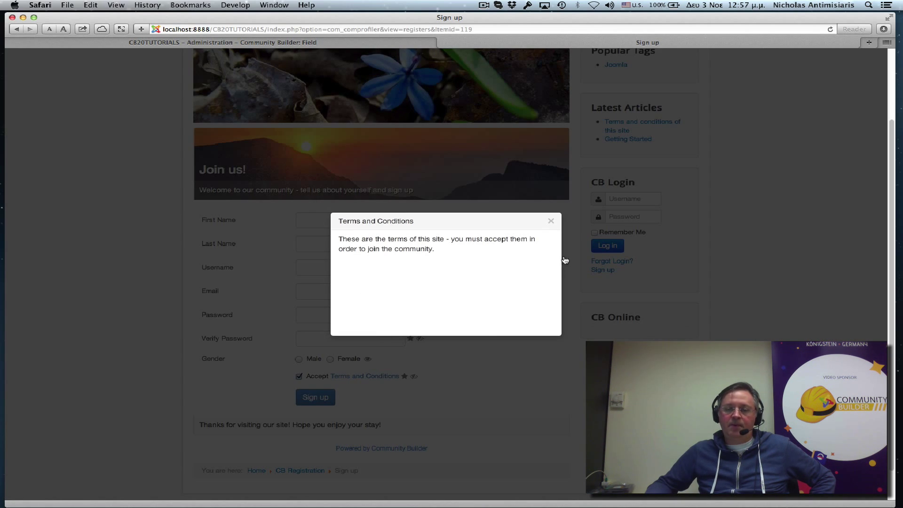
pyautogui.click(551, 222)
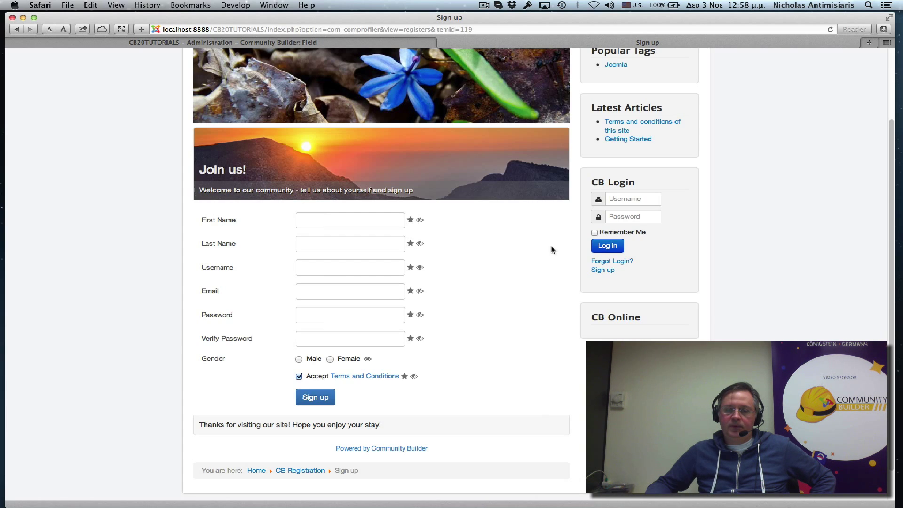
pyautogui.scroll(2, 527, 339)
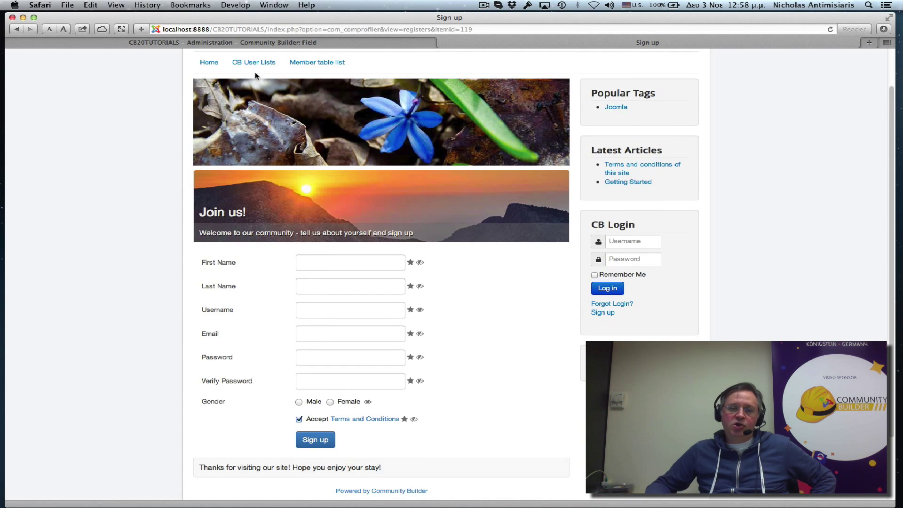
# - Reopen the terms field's Display parameters and keep its Output set to Text
pyautogui.click(252, 43)
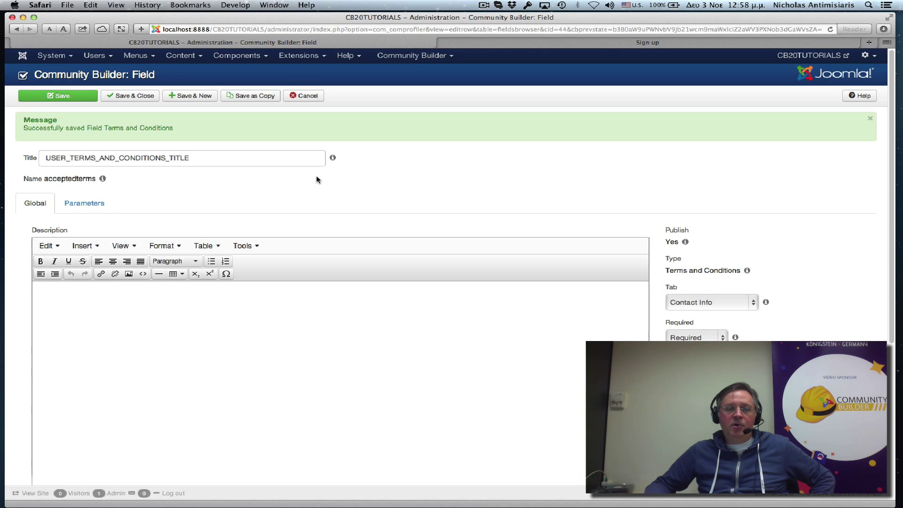
pyautogui.click(85, 203)
pyautogui.scroll(-1, 268, 246)
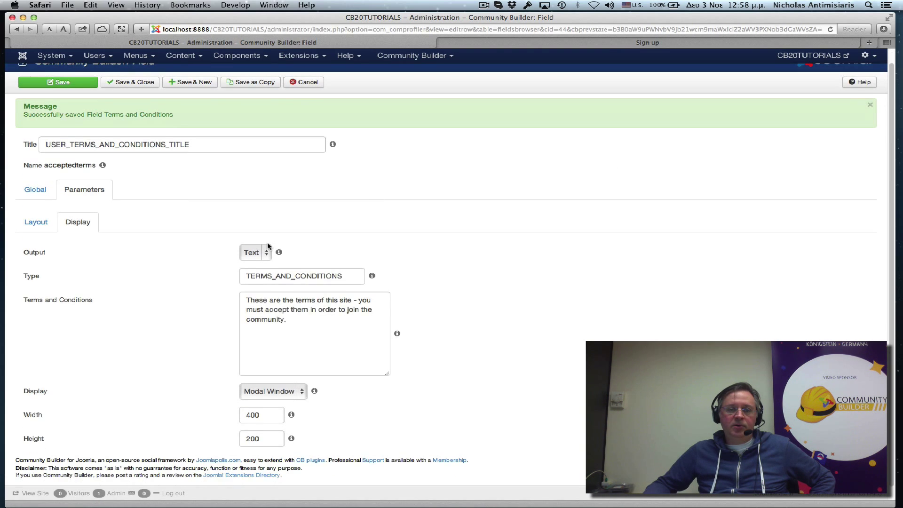
pyautogui.click(267, 254)
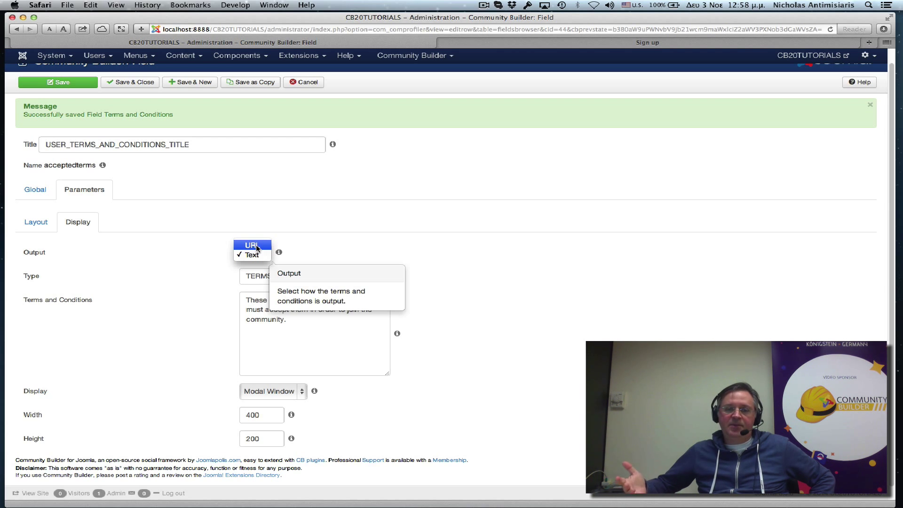
pyautogui.click(354, 235)
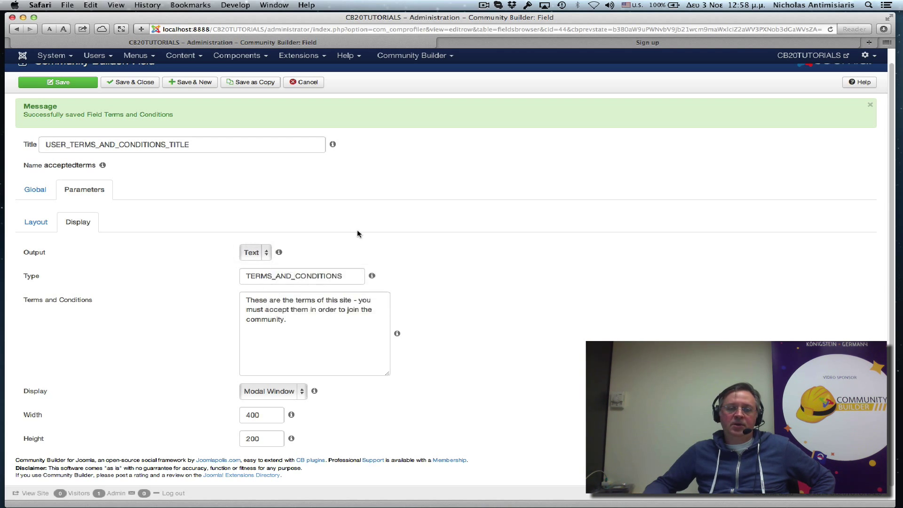
pyautogui.moveTo(266, 157)
pyautogui.scroll(1, 263, 161)
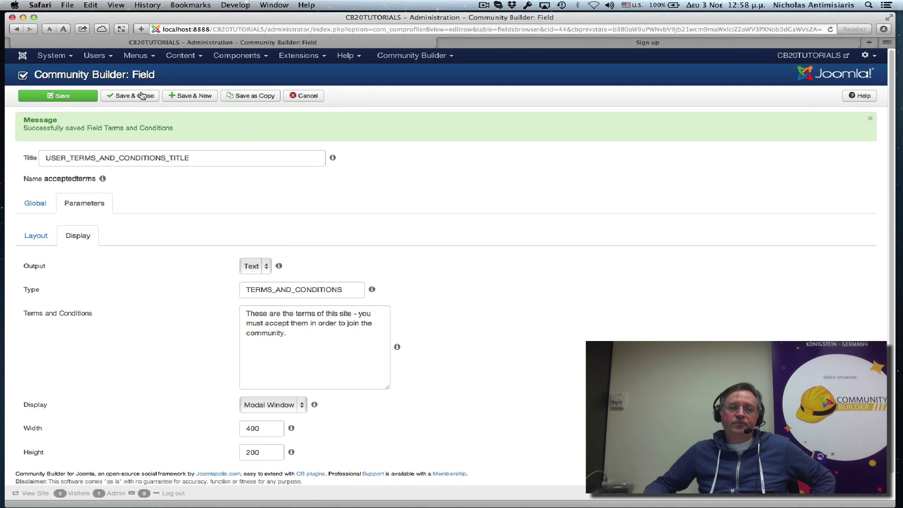
# - Open 'Terms and conditions of this site' from the Article Manager and close it unchanged
pyautogui.click(179, 57)
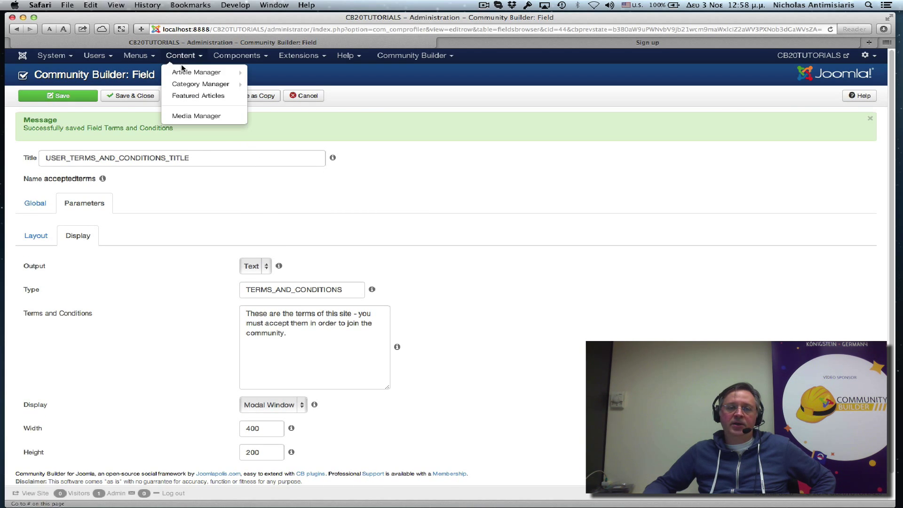
pyautogui.click(180, 76)
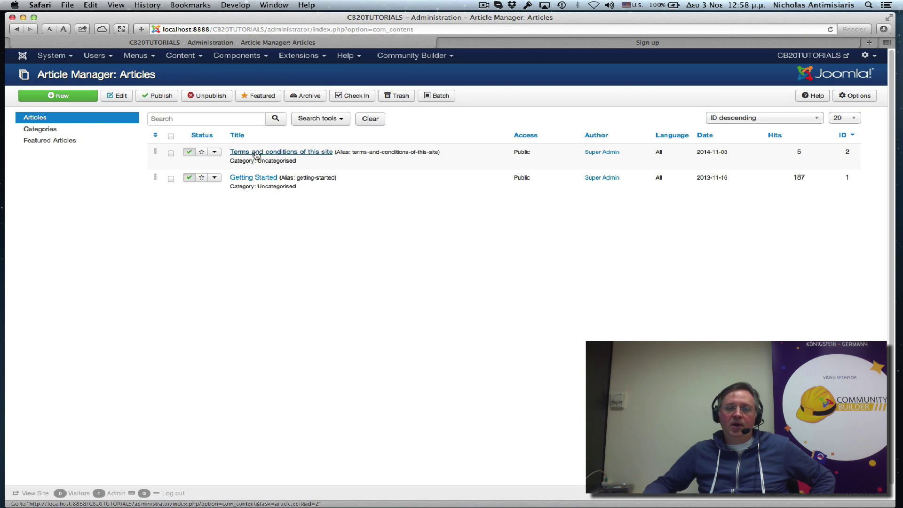
pyautogui.click(282, 153)
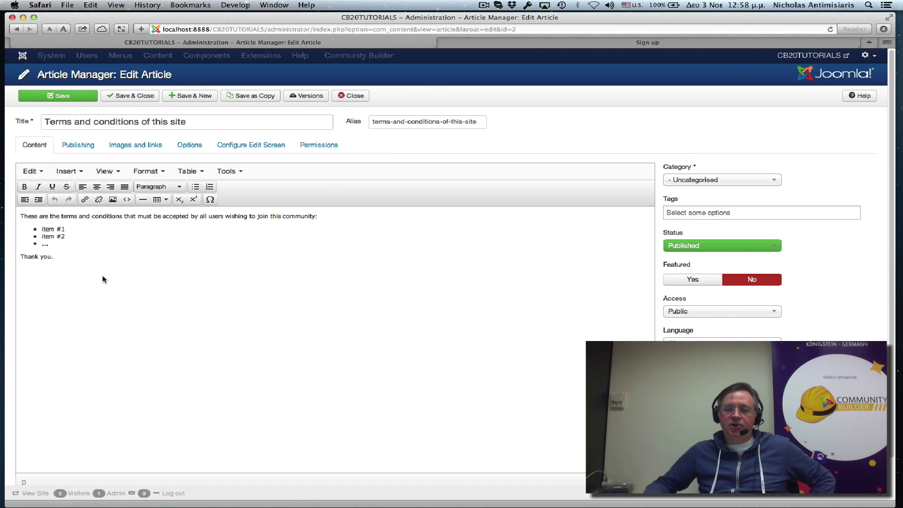
pyautogui.click(353, 97)
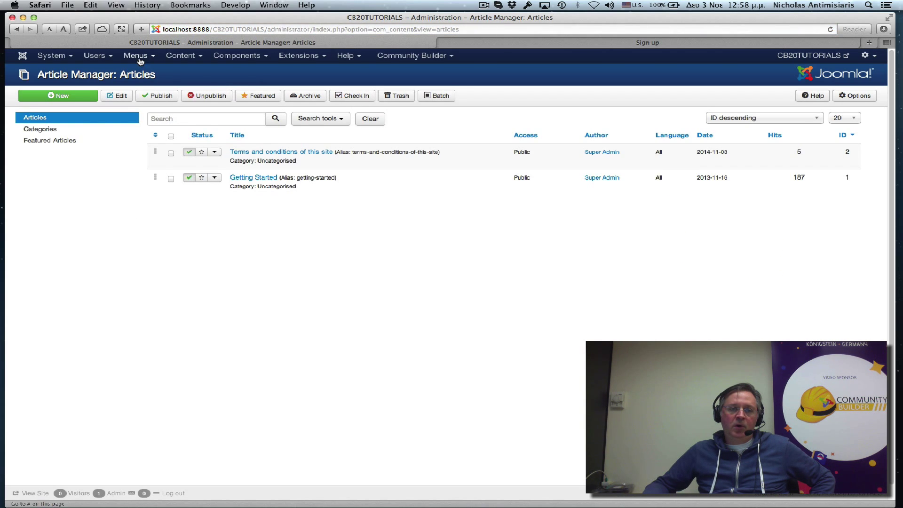
# - Publish the Main Menu's Terms item and open it to check its Single Article link
pyautogui.click(139, 60)
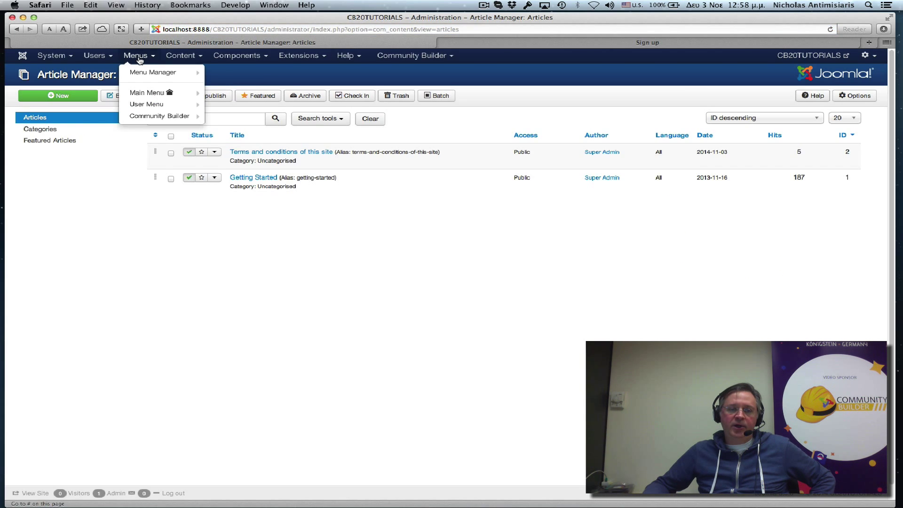
pyautogui.click(134, 92)
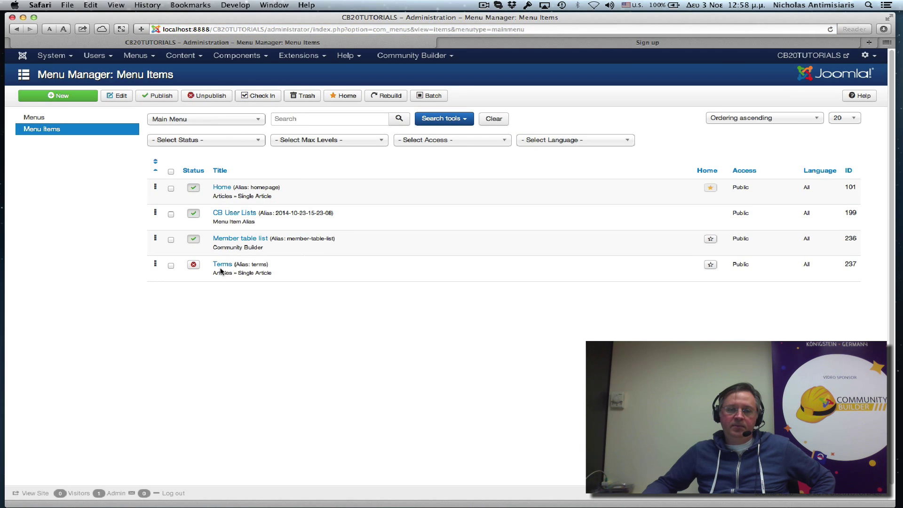
pyautogui.click(193, 266)
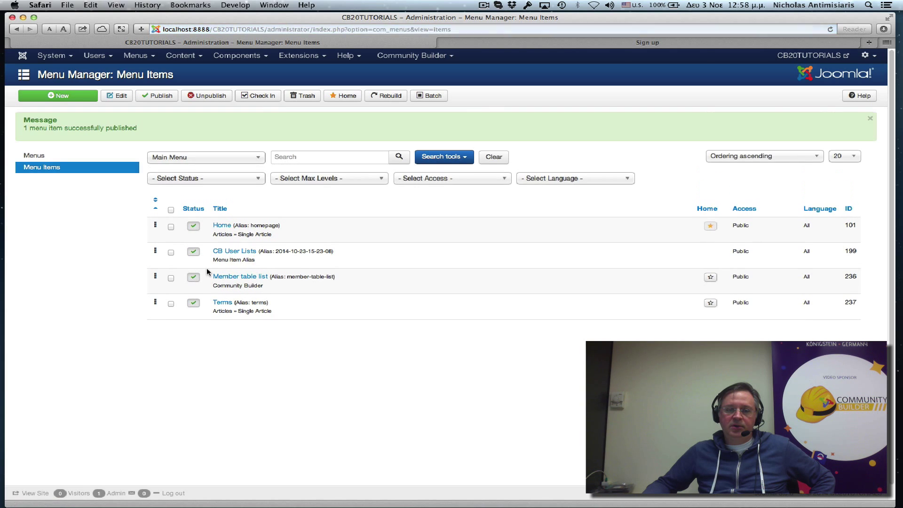
pyautogui.click(224, 303)
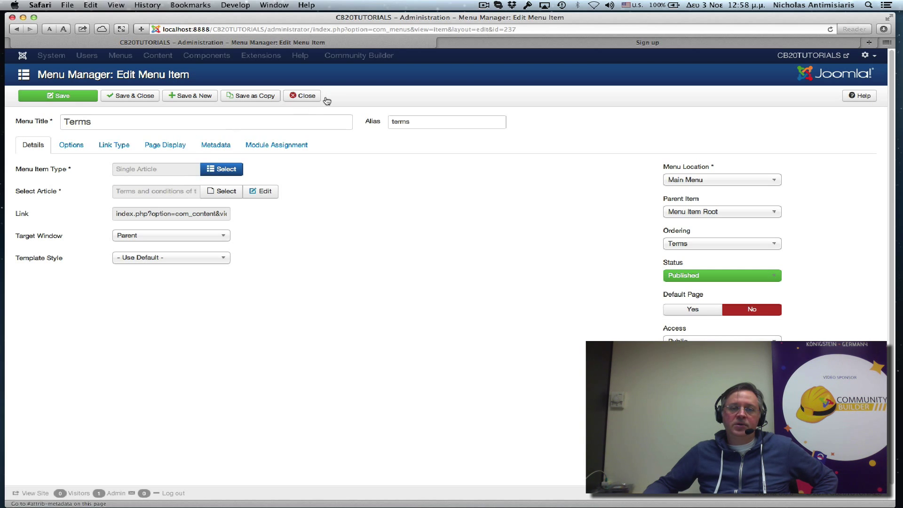
# - Close the Terms menu item and open the Terms article from the site's Home menu
pyautogui.click(303, 96)
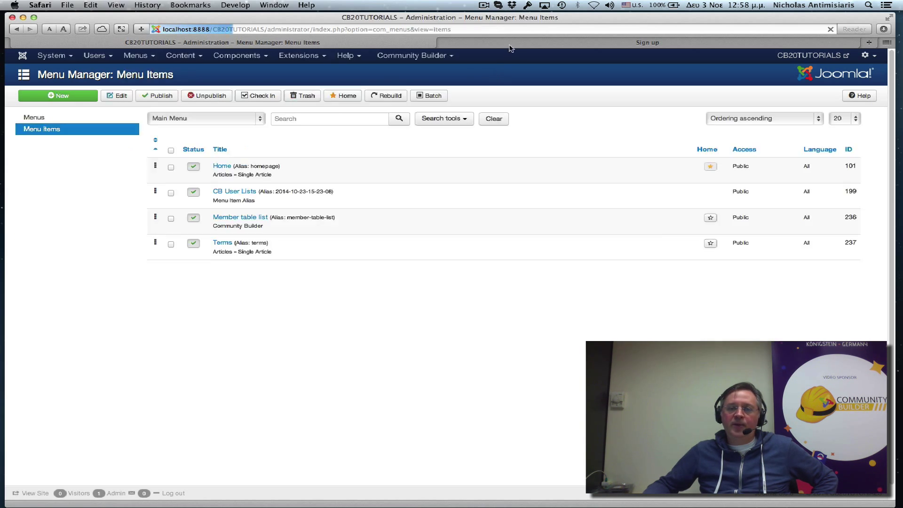
pyautogui.click(509, 44)
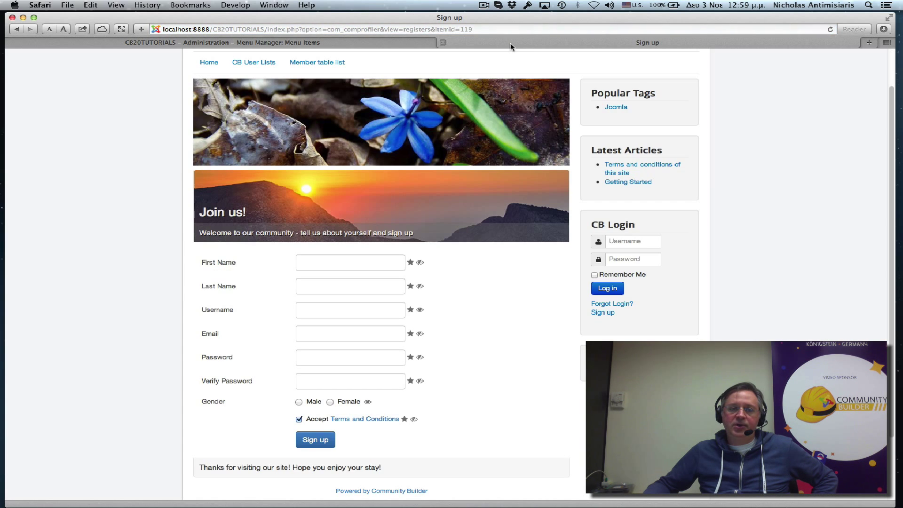
pyautogui.click(208, 64)
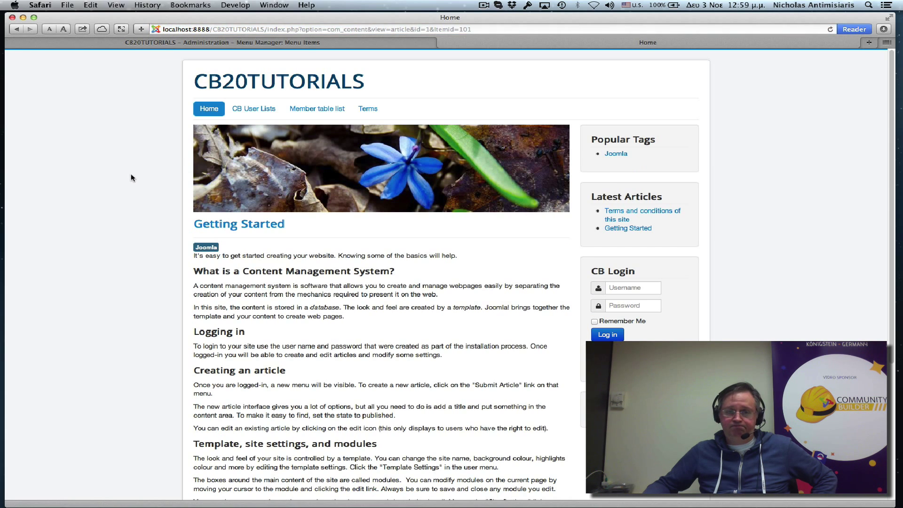
pyautogui.click(366, 111)
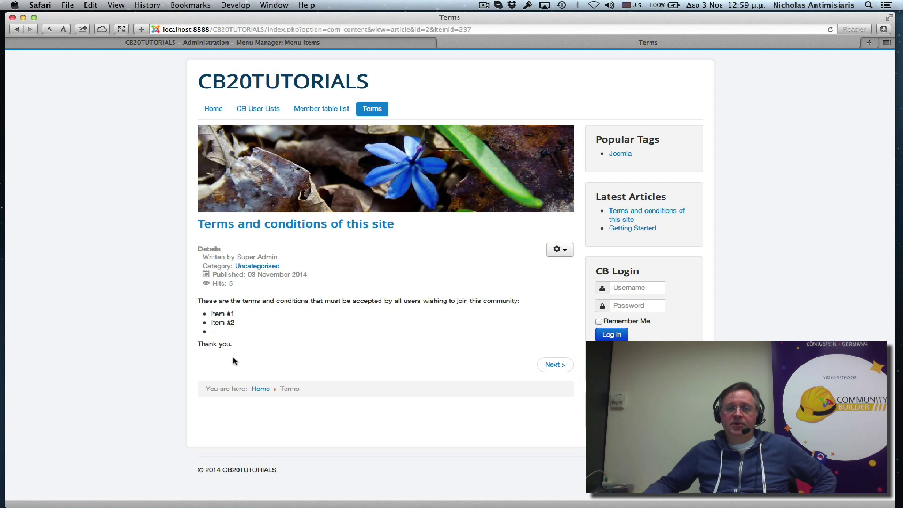
# - Select the Terms page's web address from index.php onward
pyautogui.click(294, 28)
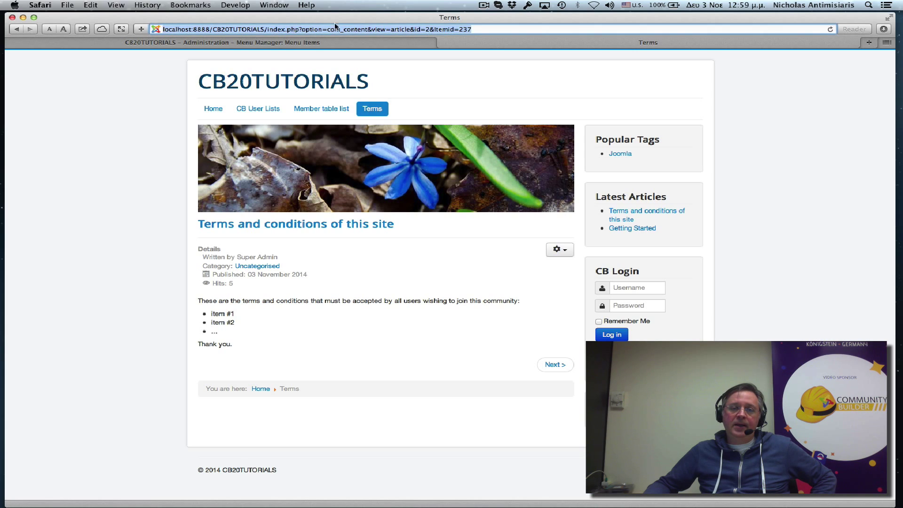
pyautogui.click(310, 29)
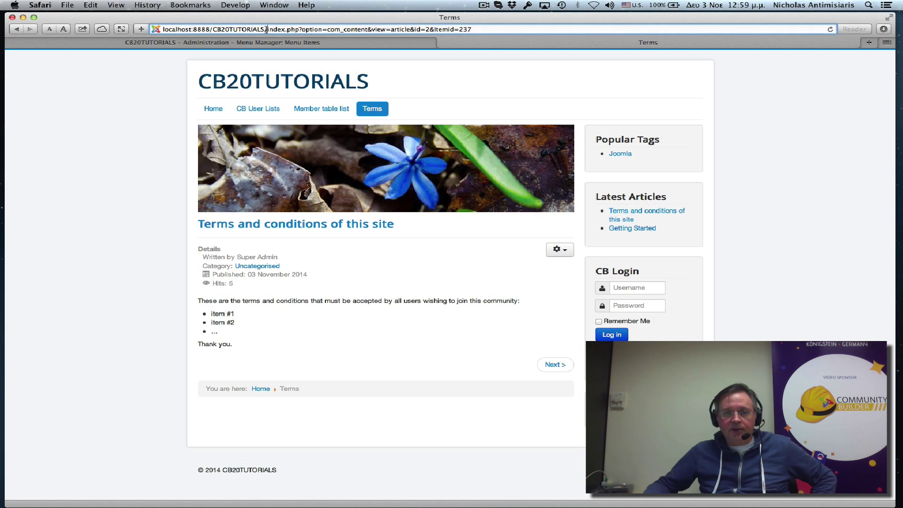
pyautogui.moveTo(268, 29); pyautogui.dragTo(482, 29)
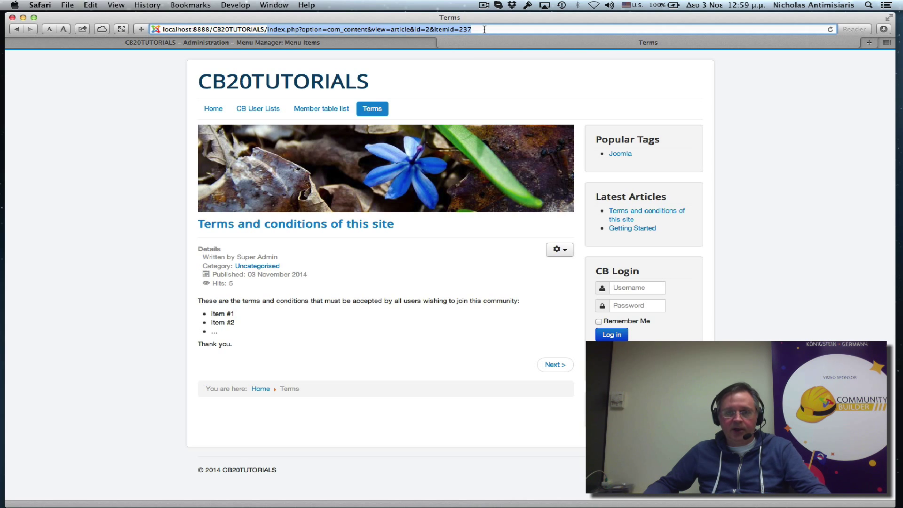
# - Open the acceptedterms field from Community Builder's Field Management
pyautogui.click(348, 47)
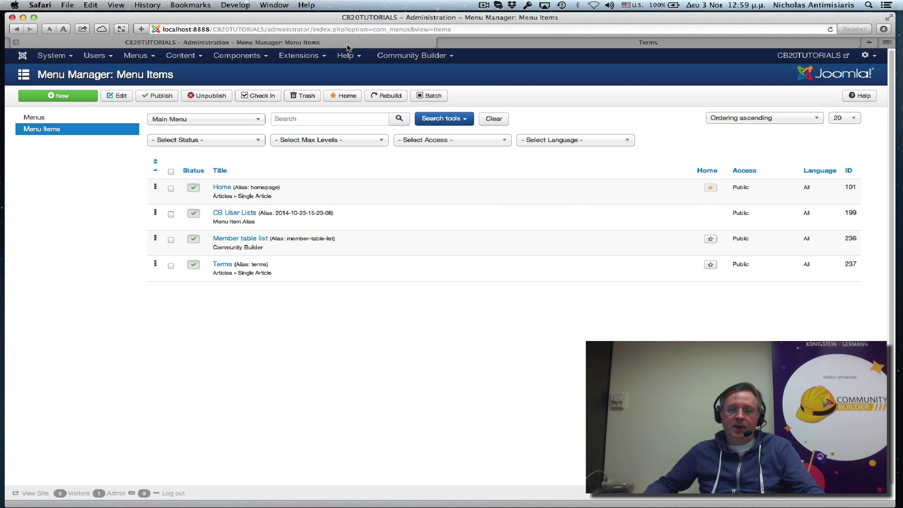
pyautogui.click(412, 56)
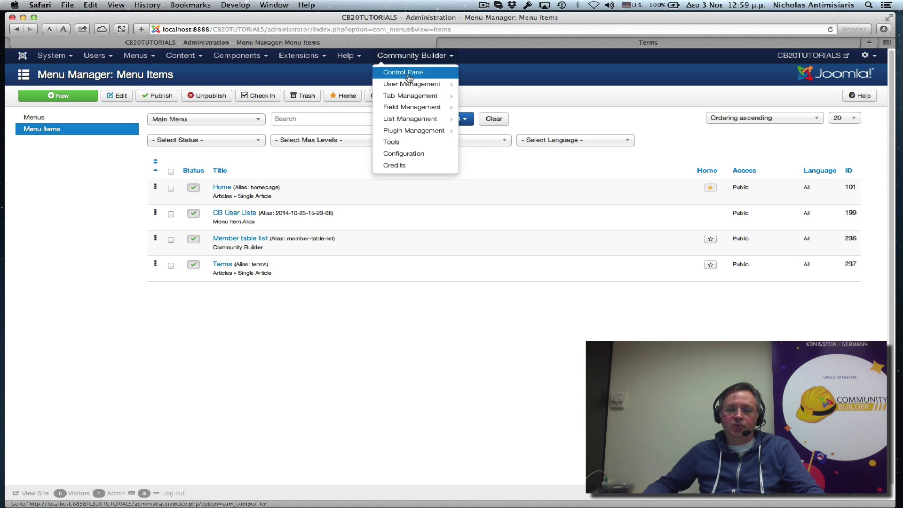
pyautogui.moveTo(410, 109)
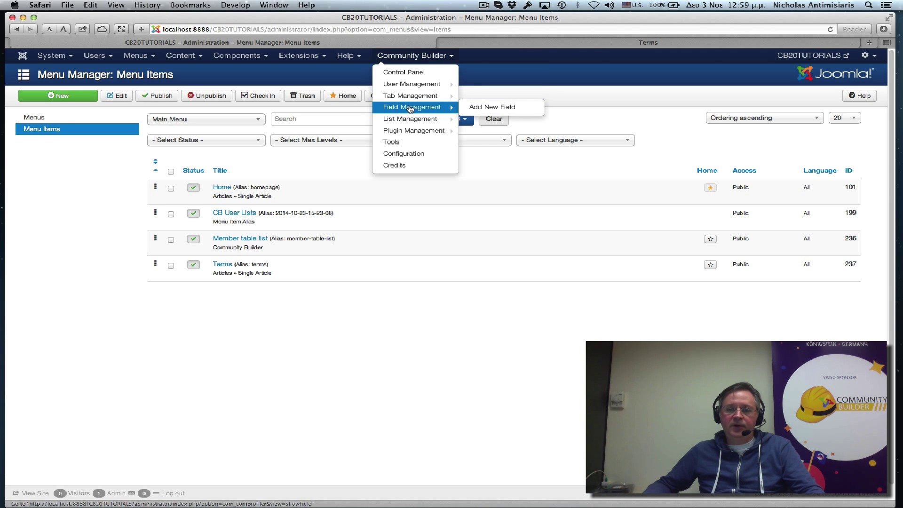
pyautogui.click(410, 108)
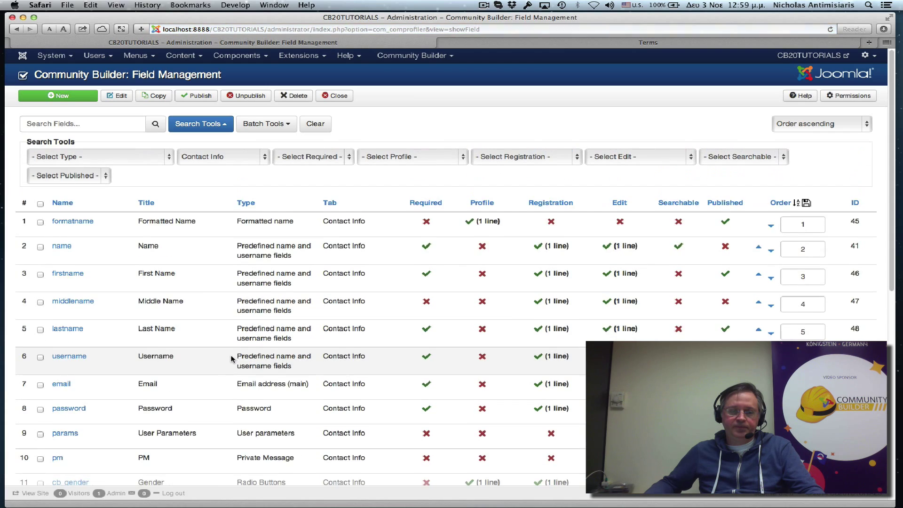
pyautogui.scroll(-3, 155, 381)
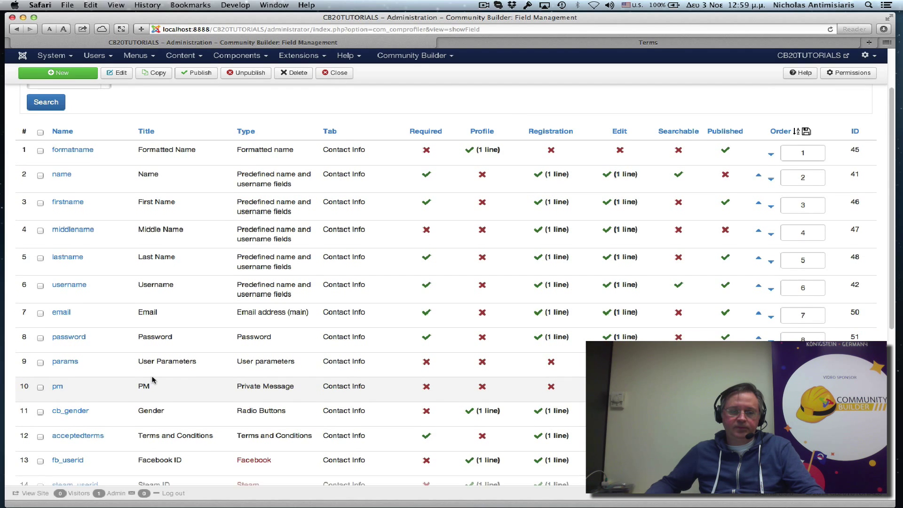
pyautogui.click(91, 436)
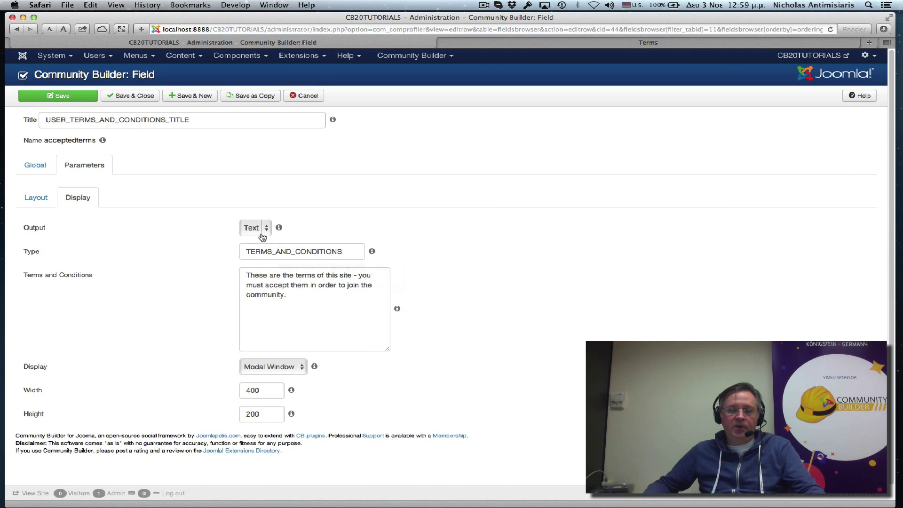
# - Set the field's Output to URL with the Terms article address and save
pyautogui.click(264, 234)
pyautogui.click(253, 224)
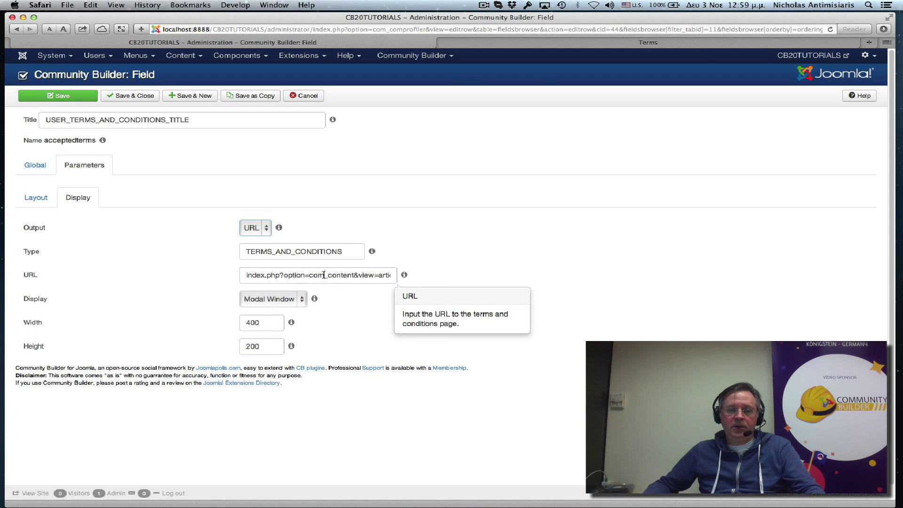
pyautogui.tripleClick(323, 275)
pyautogui.press('Right')
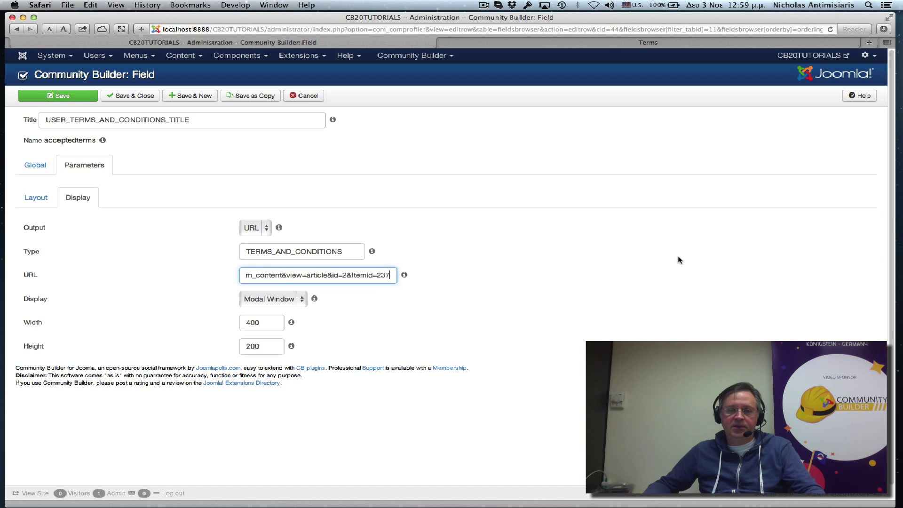
pyautogui.click(496, 274)
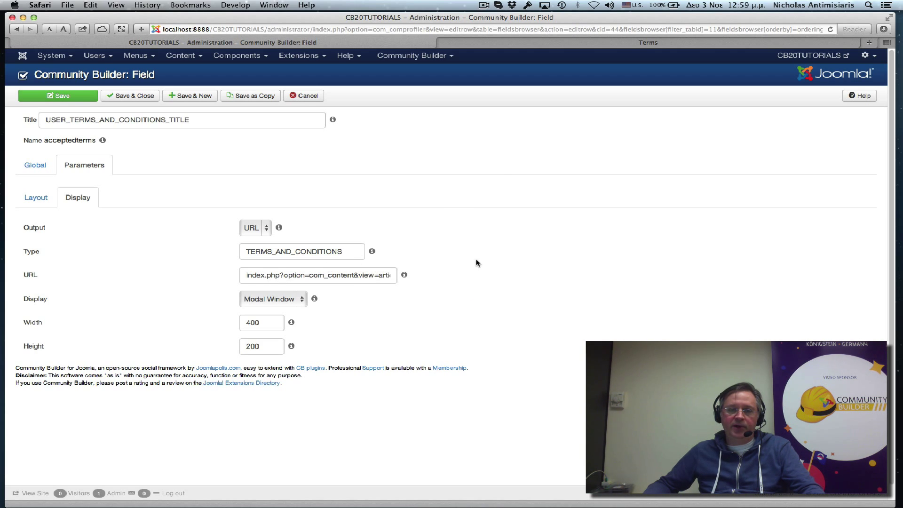
pyautogui.moveTo(266, 305)
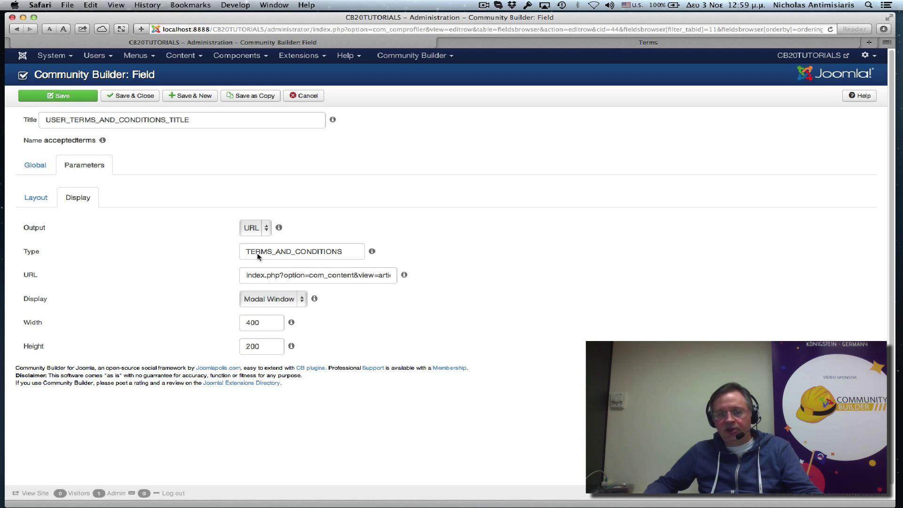
pyautogui.click(70, 96)
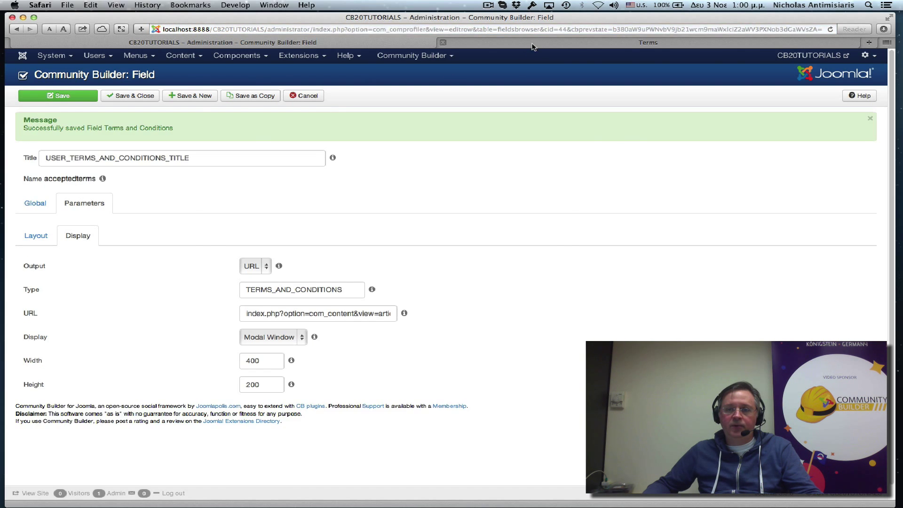
# - Open the sign-up form's Terms and Conditions modal and scroll down to 'Thank you.'
pyautogui.click(536, 43)
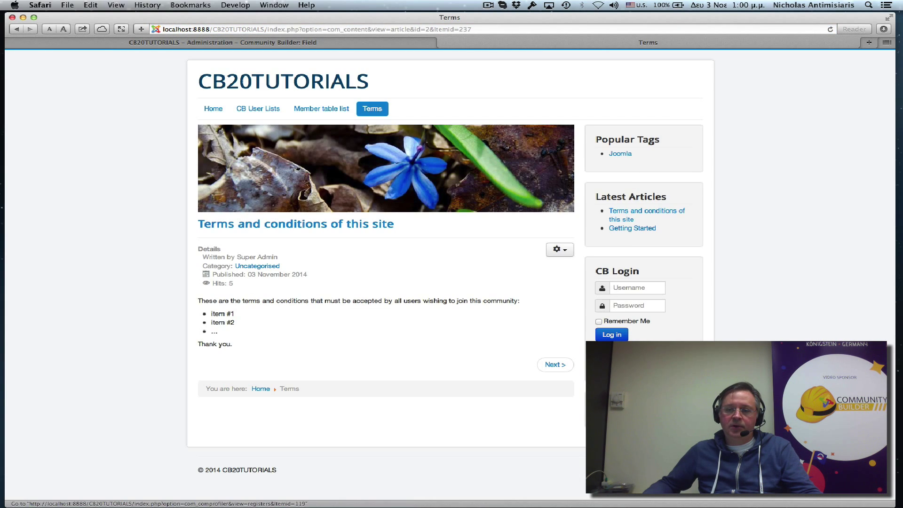
pyautogui.click(611, 360)
pyautogui.scroll(-5, 515, 363)
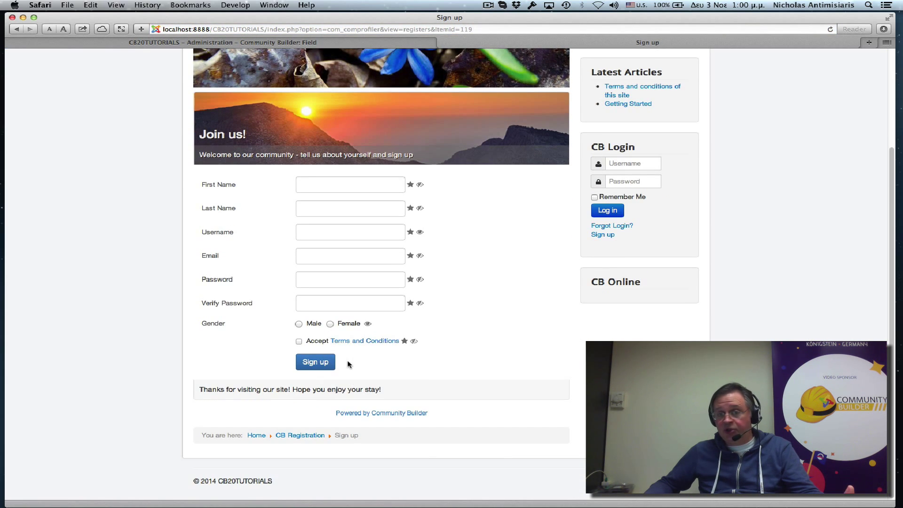
pyautogui.click(367, 345)
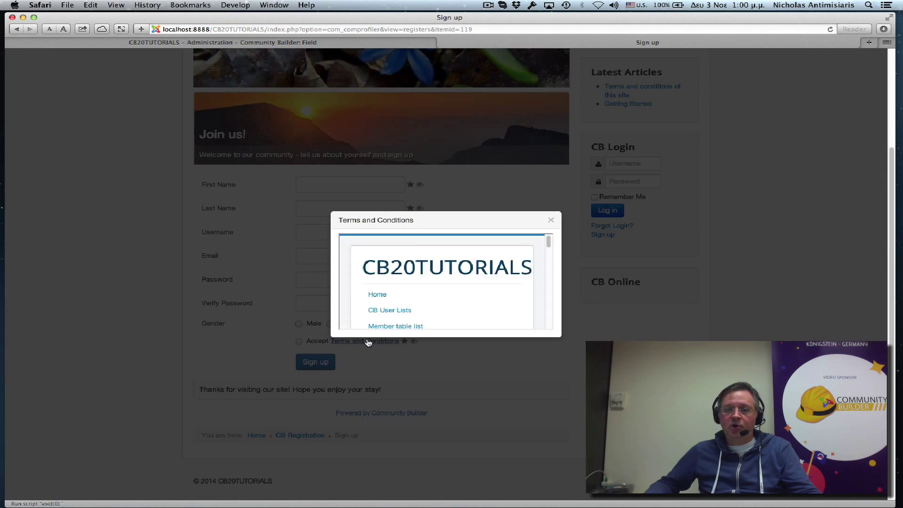
pyautogui.scroll(-4, 404, 301)
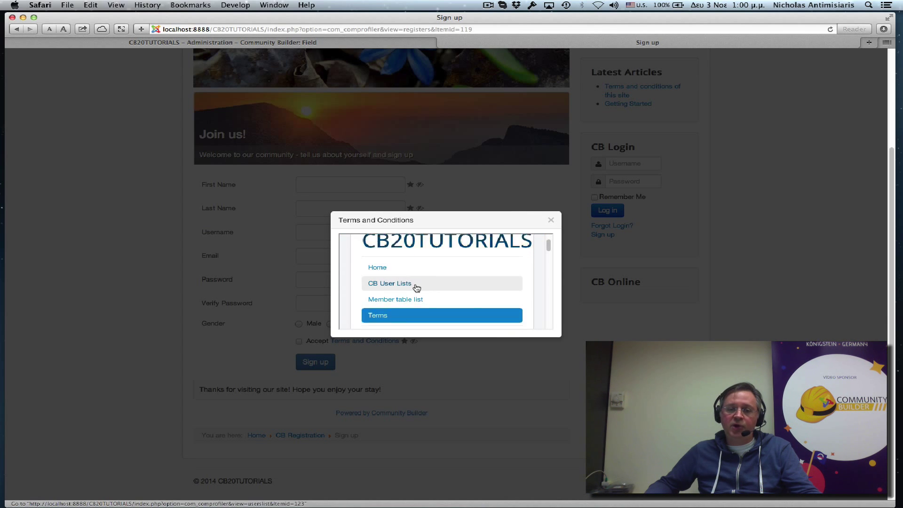
pyautogui.scroll(-6, 426, 289)
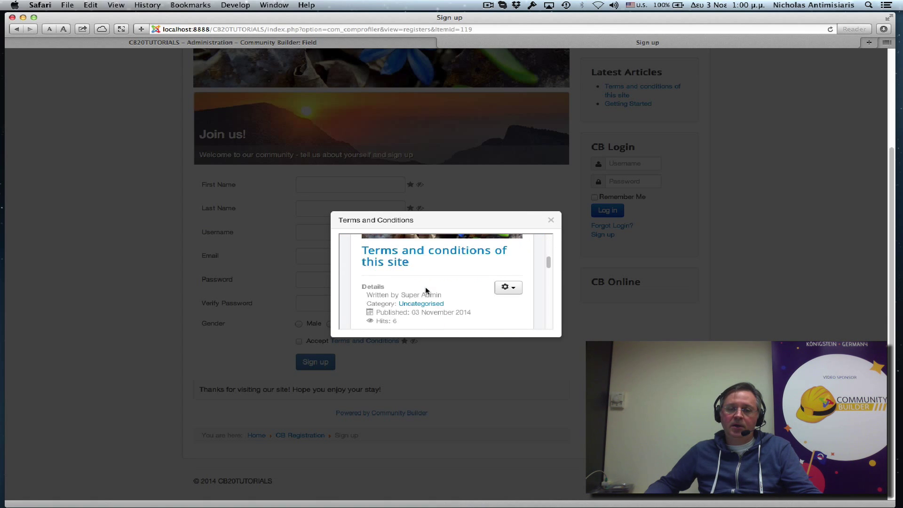
pyautogui.scroll(-3, 426, 289)
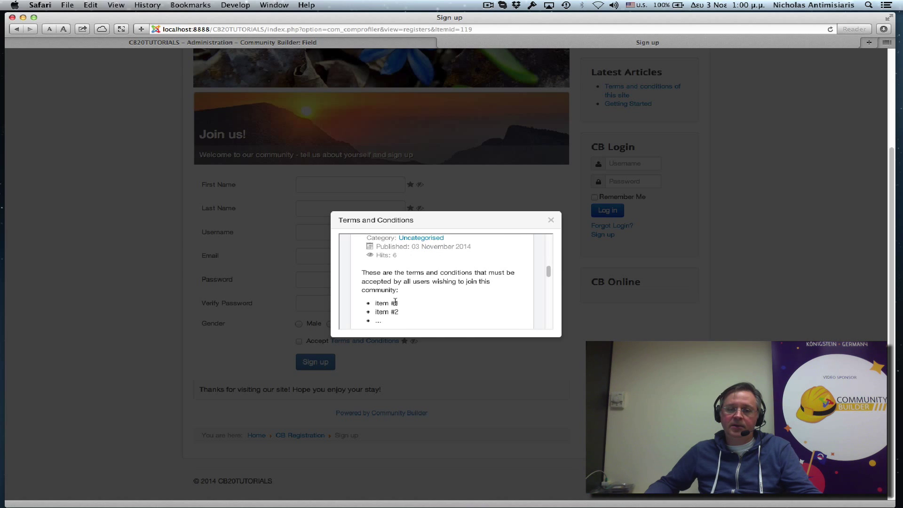
pyautogui.scroll(-1, 402, 303)
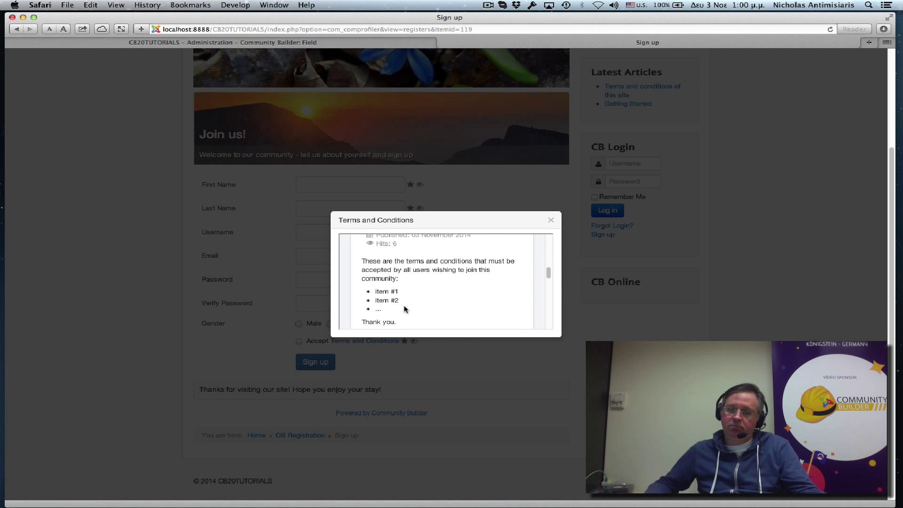
# - Set the terms field Display to New Window, save it, and return to the sign-up page
pyautogui.click(553, 220)
pyautogui.click(348, 46)
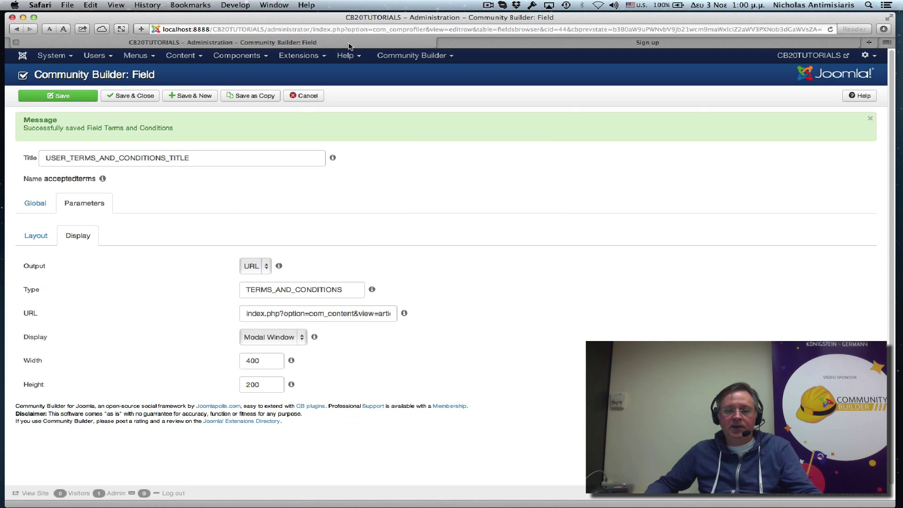
pyautogui.click(288, 337)
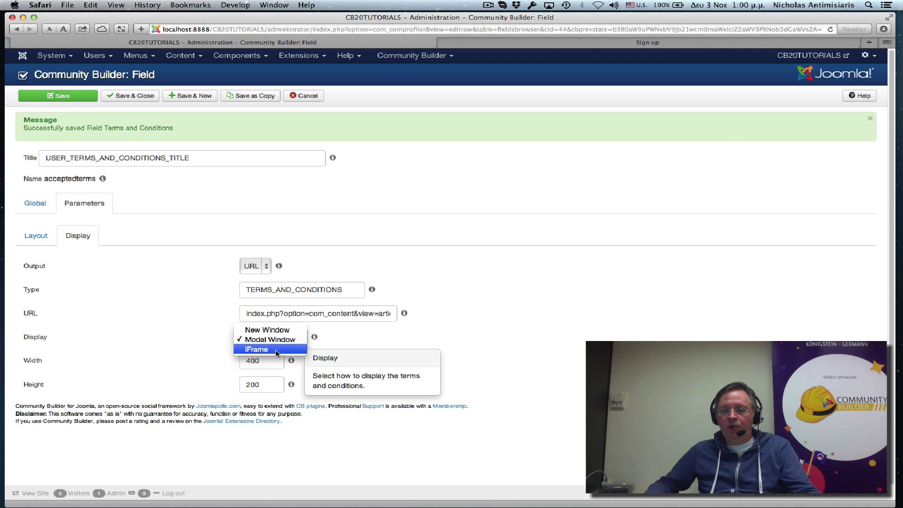
pyautogui.click(269, 331)
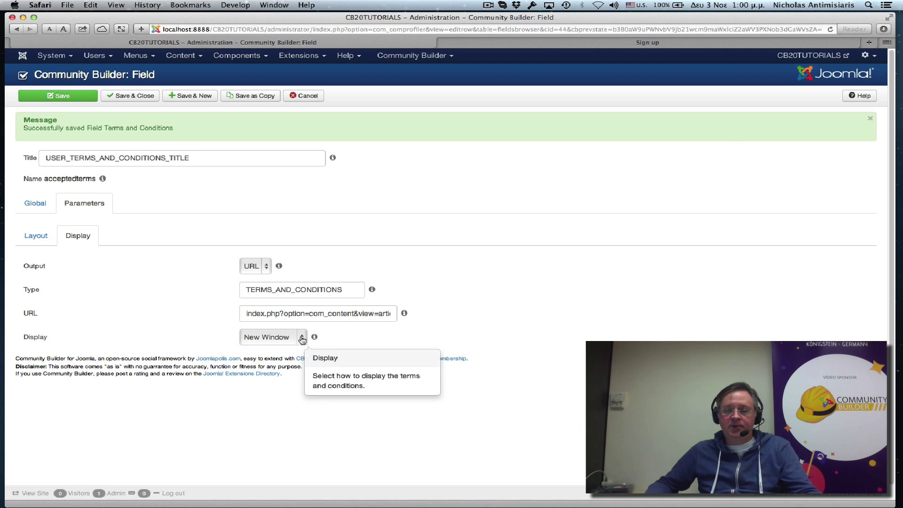
pyautogui.click(297, 339)
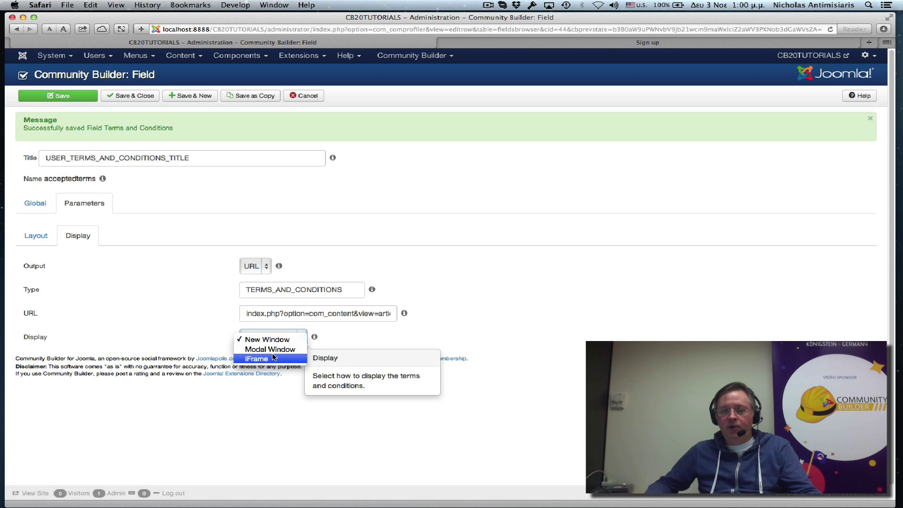
pyautogui.click(271, 349)
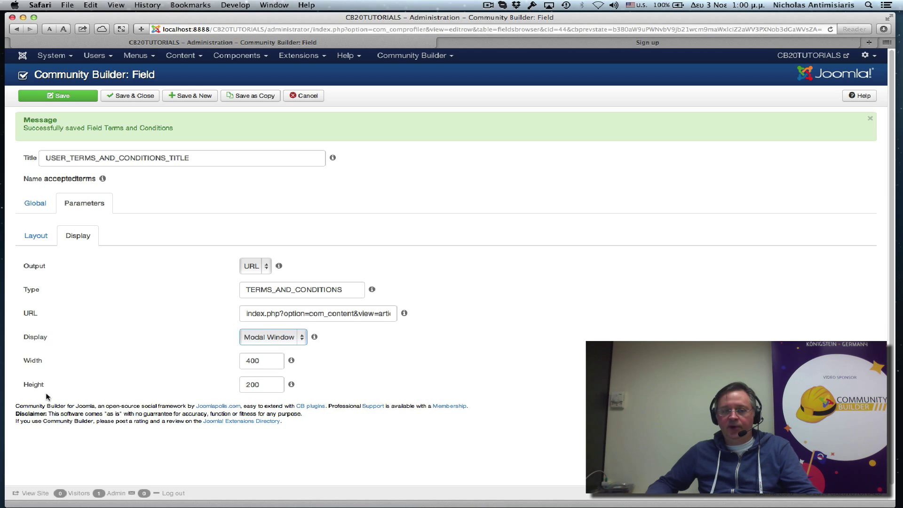
pyautogui.click(291, 339)
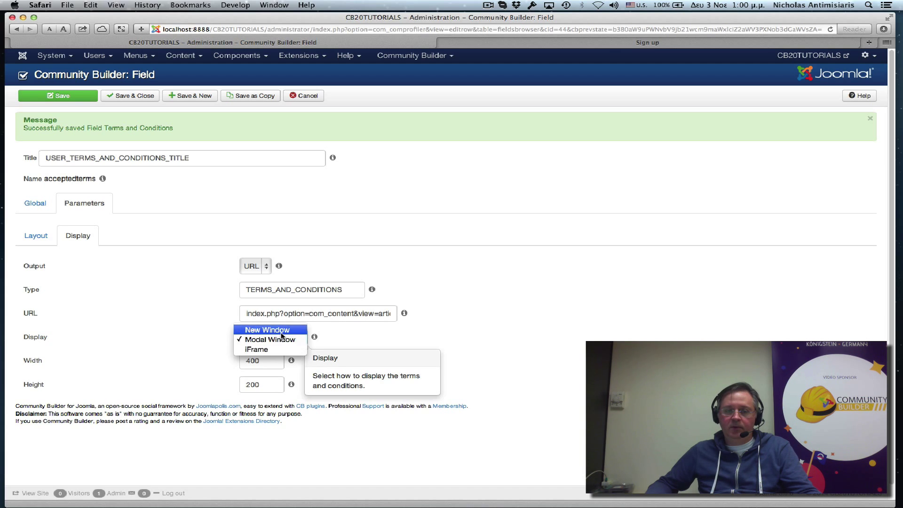
pyautogui.click(281, 332)
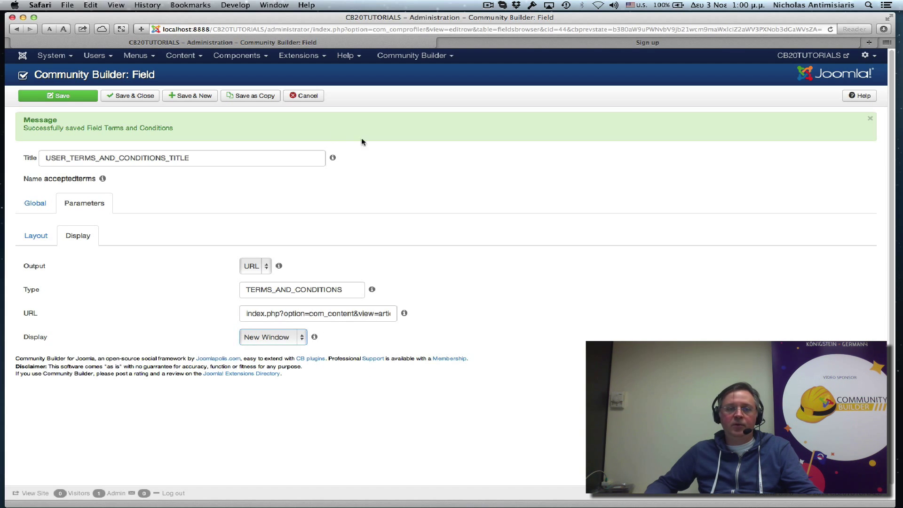
pyautogui.click(88, 96)
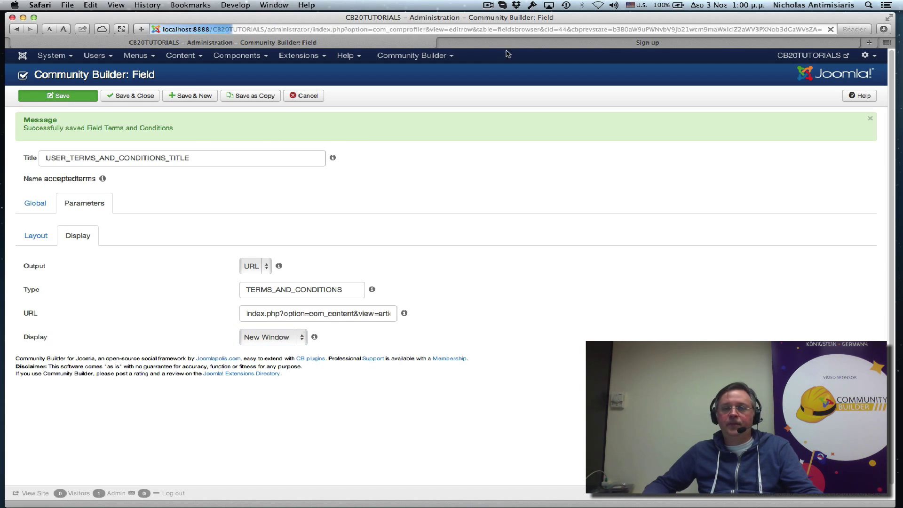
pyautogui.click(527, 45)
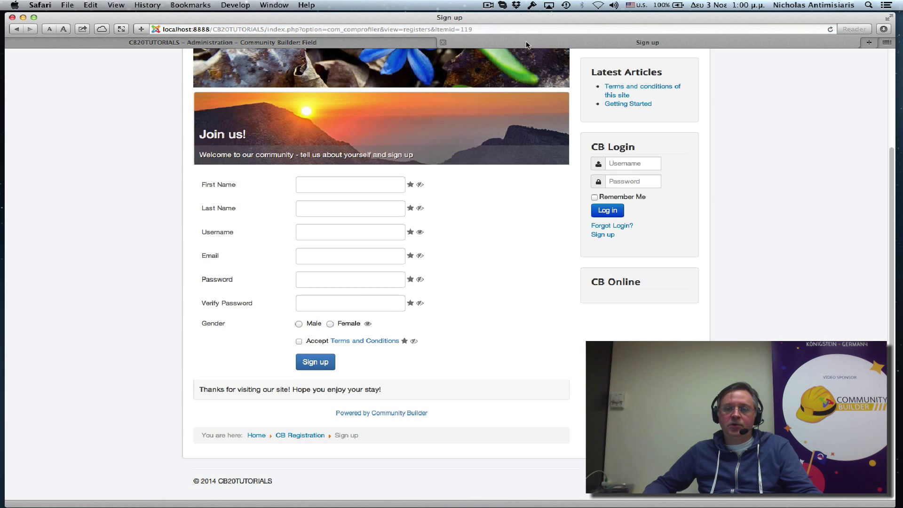
# - Reload sign-up, confirm the terms link opens the article in a new tab, then return to the field editor
pyautogui.click(828, 30)
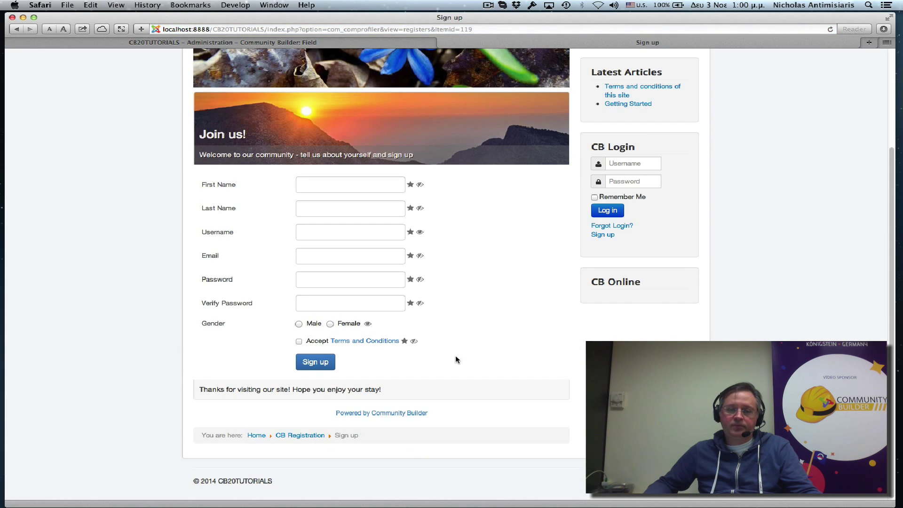
pyautogui.click(366, 346)
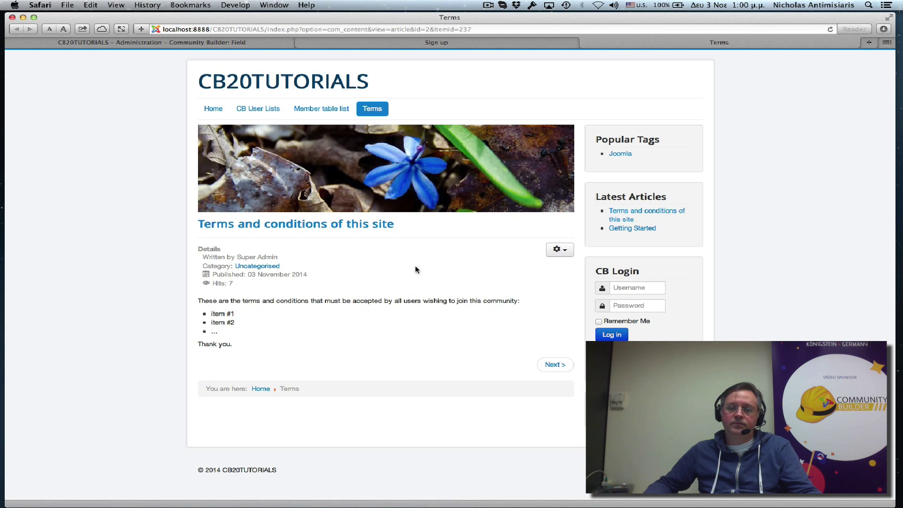
pyautogui.click(436, 42)
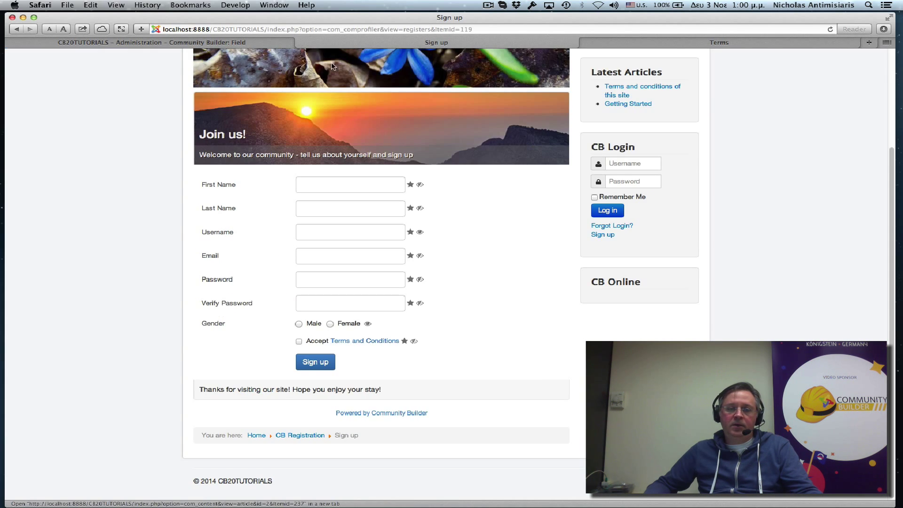
pyautogui.scroll(3, 282, 118)
pyautogui.click(198, 43)
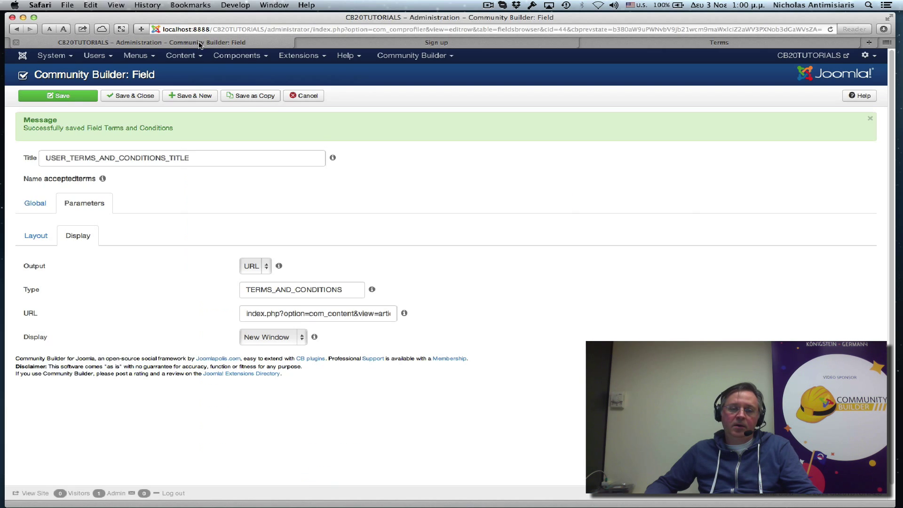
# - Cancel the current field editor and create a new field with Type set to Terms and Conditions
pyautogui.click(303, 97)
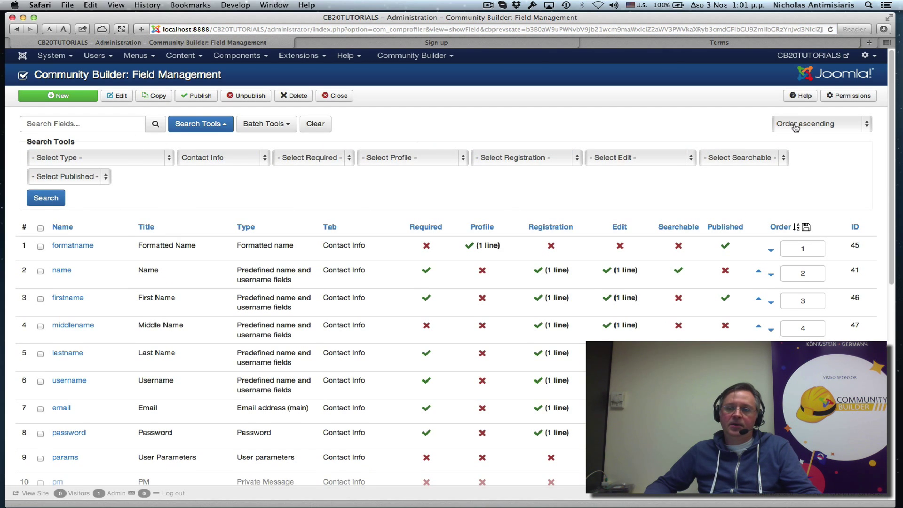
pyautogui.click(64, 97)
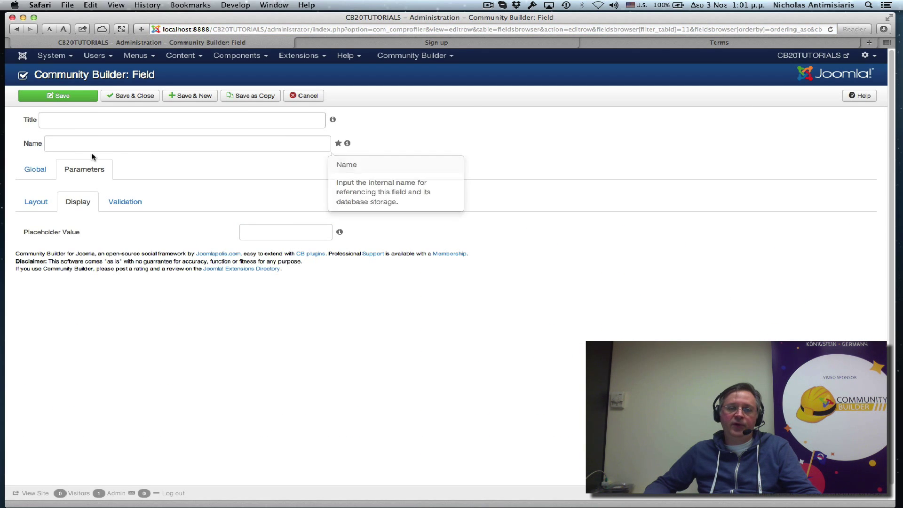
pyautogui.click(32, 170)
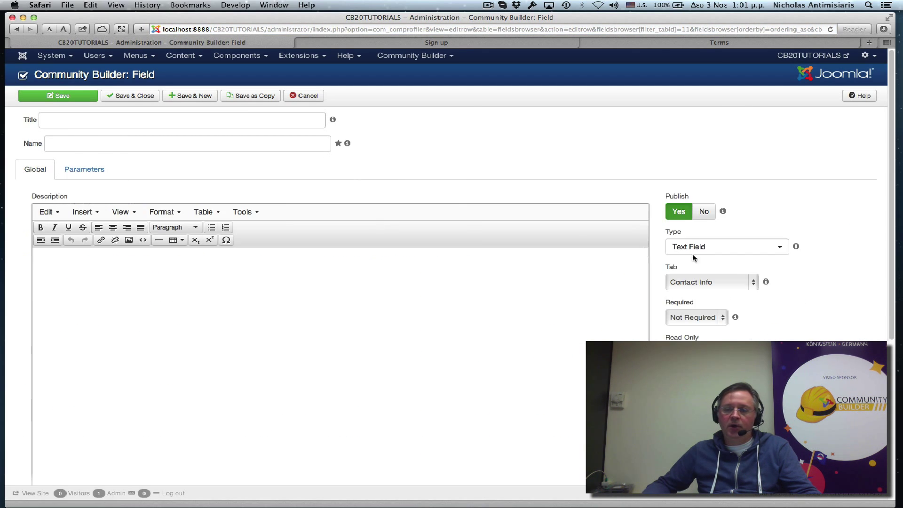
pyautogui.click(759, 247)
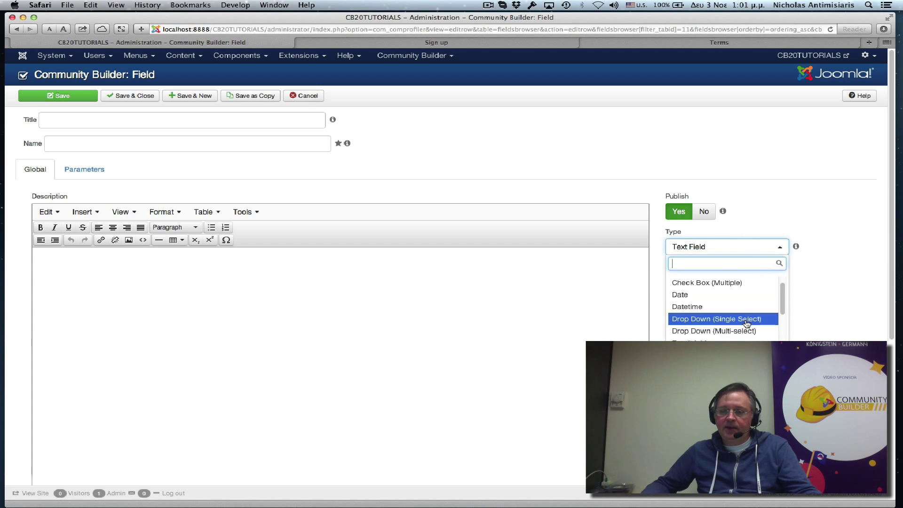
pyautogui.scroll(-2, 732, 328)
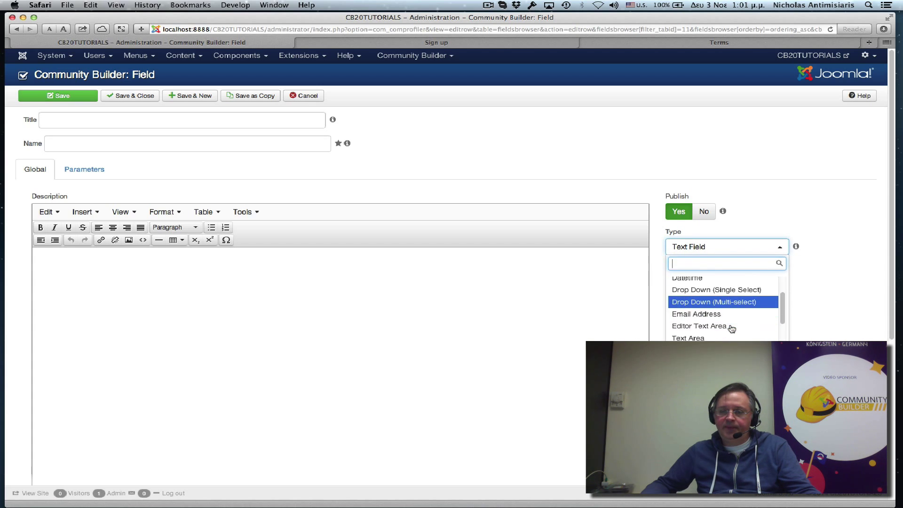
pyautogui.scroll(-5, 731, 329)
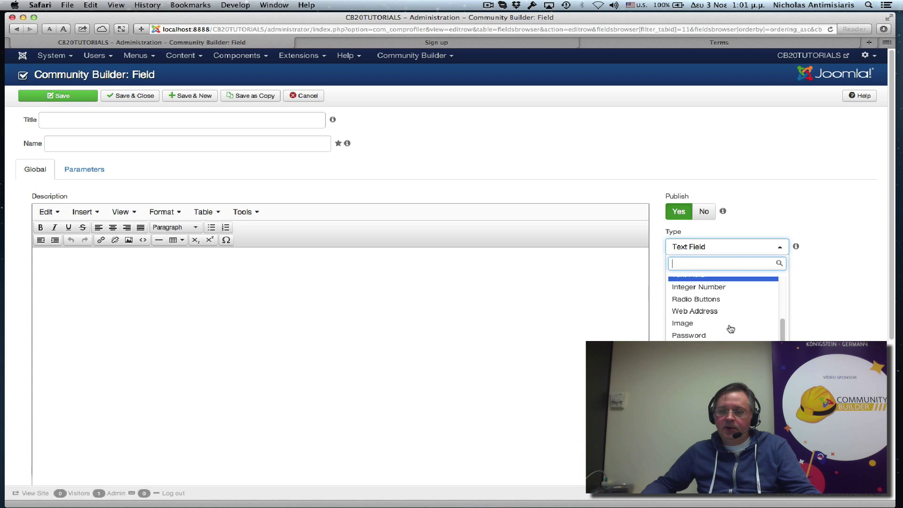
pyautogui.scroll(-6, 730, 329)
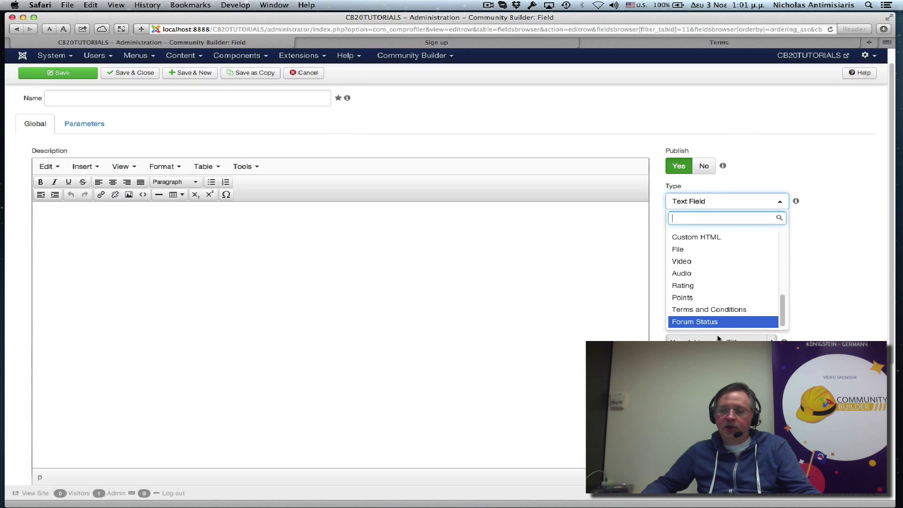
pyautogui.click(722, 310)
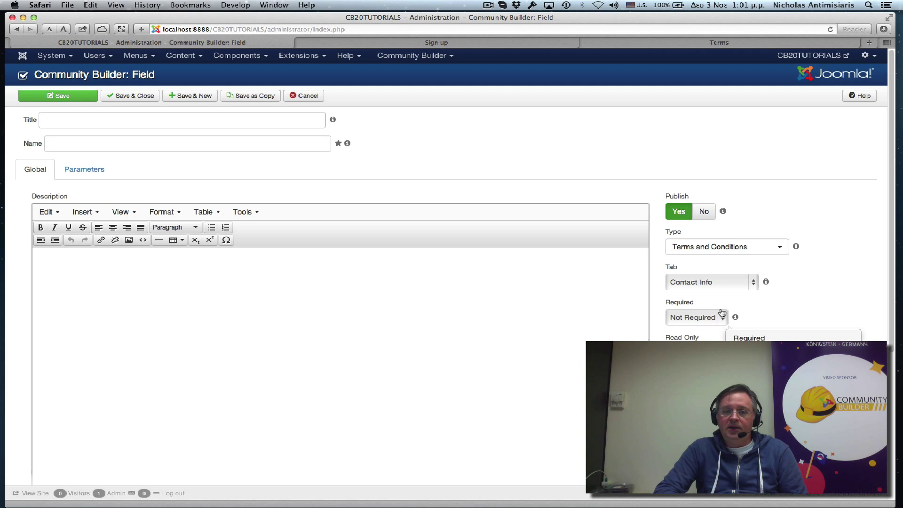
pyautogui.click(722, 312)
pyautogui.scroll(-3, 817, 281)
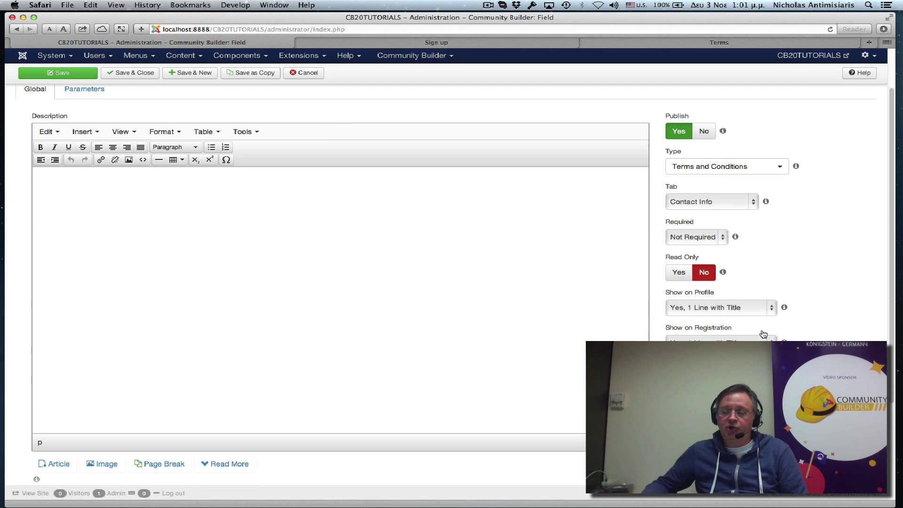
pyautogui.scroll(-1, 752, 283)
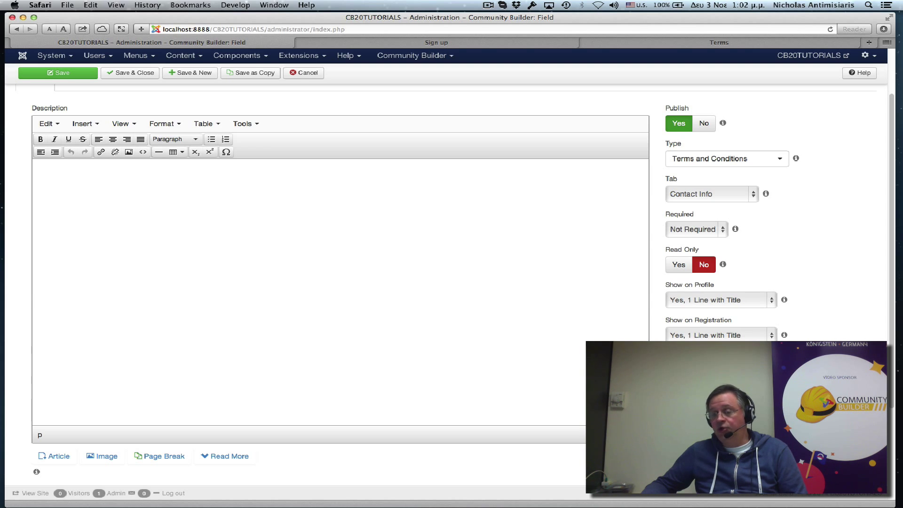
pyautogui.scroll(3, 203, 91)
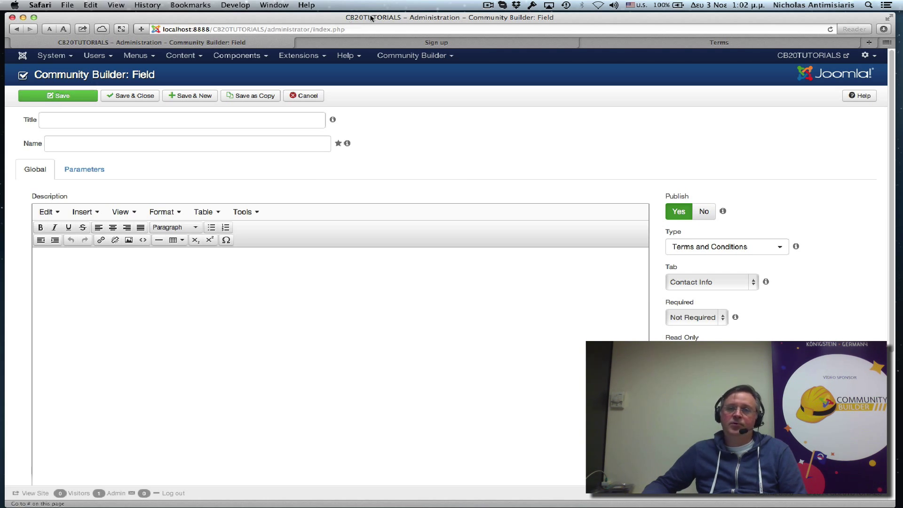
pyautogui.click(488, 5)
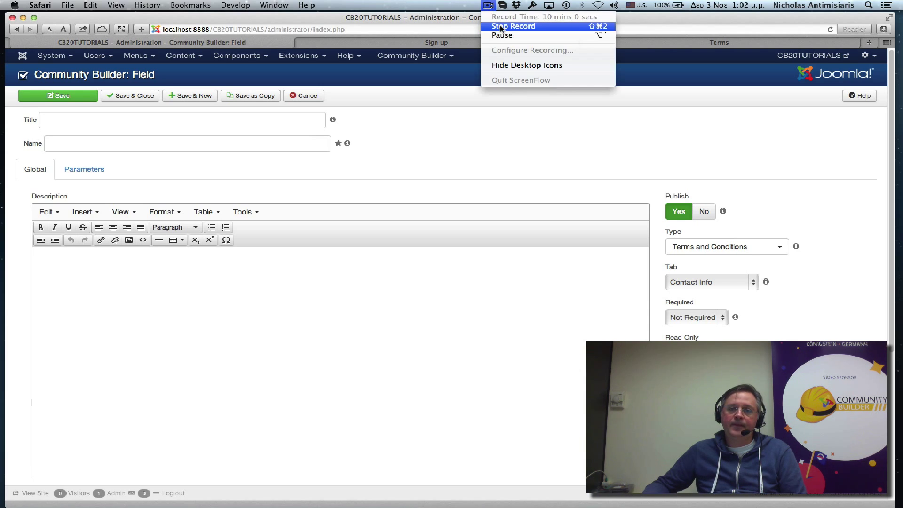